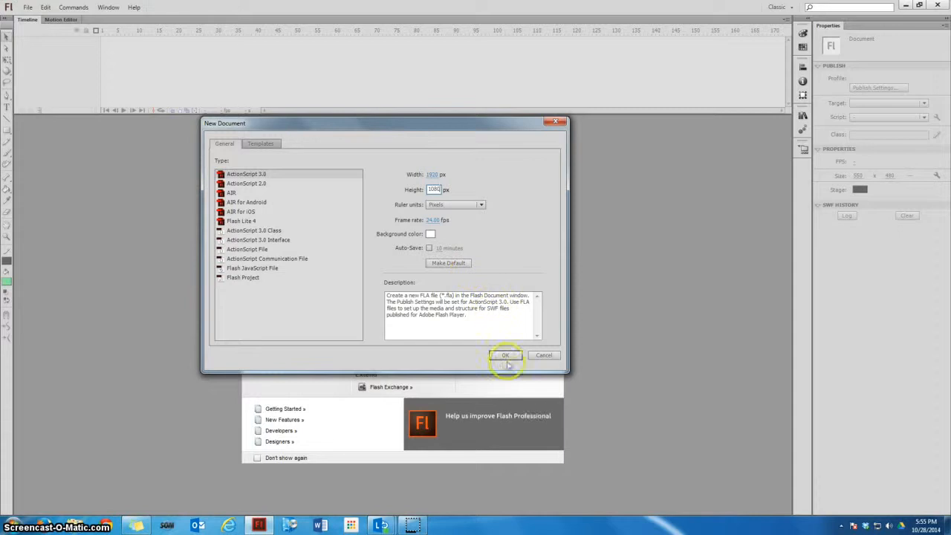
Create the ActionScript 3.0 document at 1920 × 1080 px and set its stage color to orange.
{"action": "left_click", "coordinate": [505, 355]}
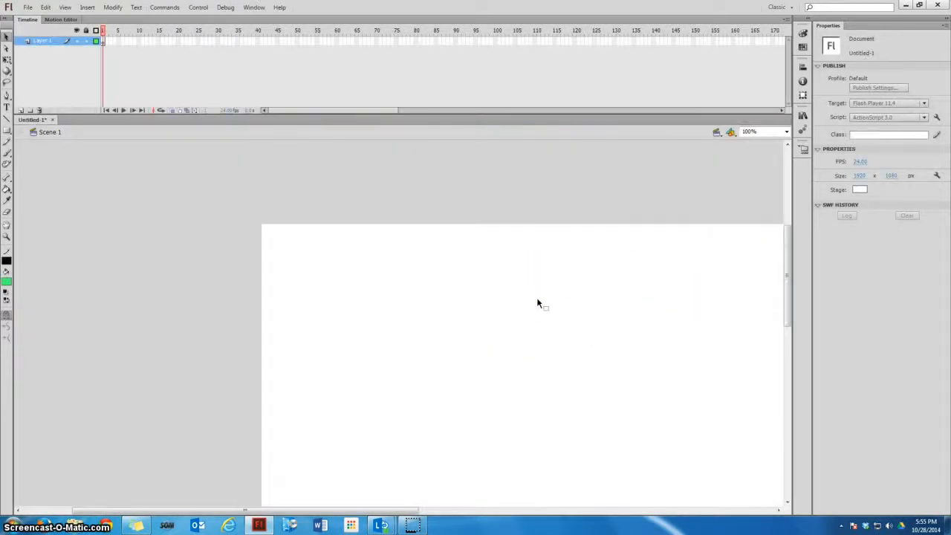
{"action": "key", "text": "ctrl+minus"}
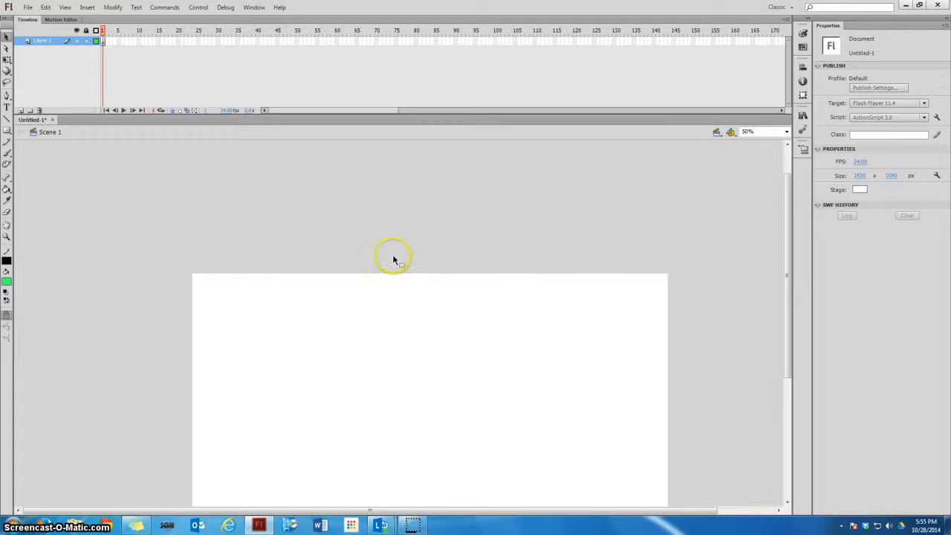
{"action": "scroll", "coordinate": [364, 252], "scroll_direction": "down", "scroll_amount": 3}
{"action": "scroll", "coordinate": [363, 250], "scroll_direction": "up", "scroll_amount": 2}
{"action": "scroll", "coordinate": [362, 250], "scroll_direction": "down", "scroll_amount": 2}
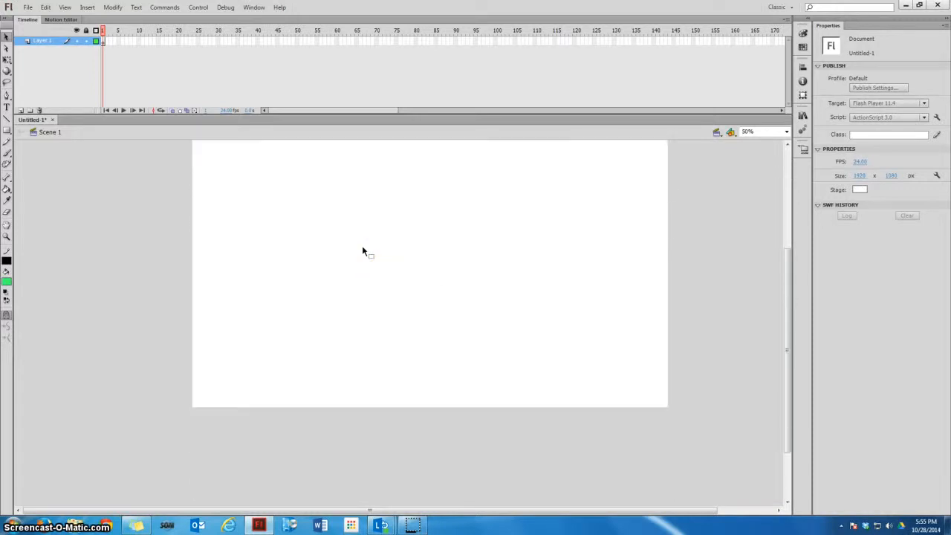
{"action": "scroll", "coordinate": [362, 251], "scroll_direction": "up", "scroll_amount": 1}
{"action": "left_click", "coordinate": [760, 225]}
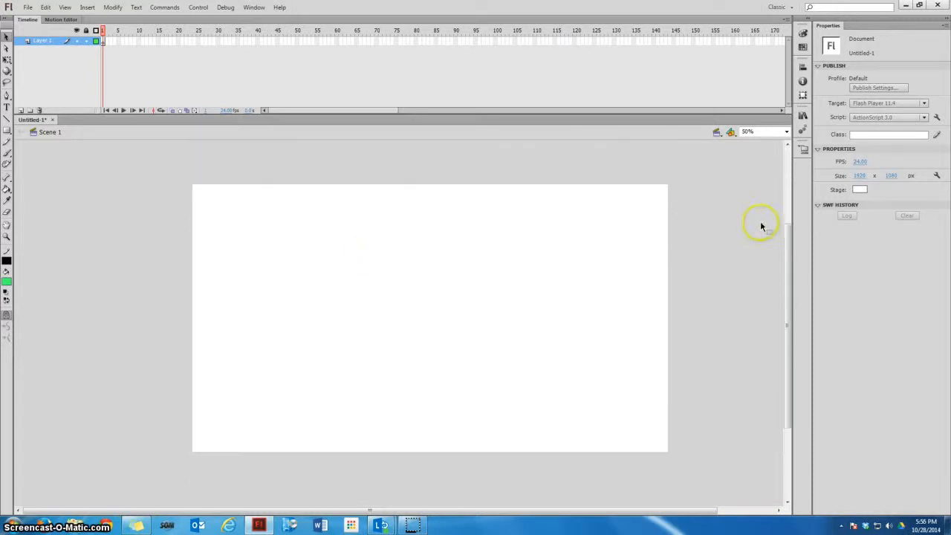
{"action": "left_click", "coordinate": [860, 189]}
{"action": "left_click", "coordinate": [873, 263]}
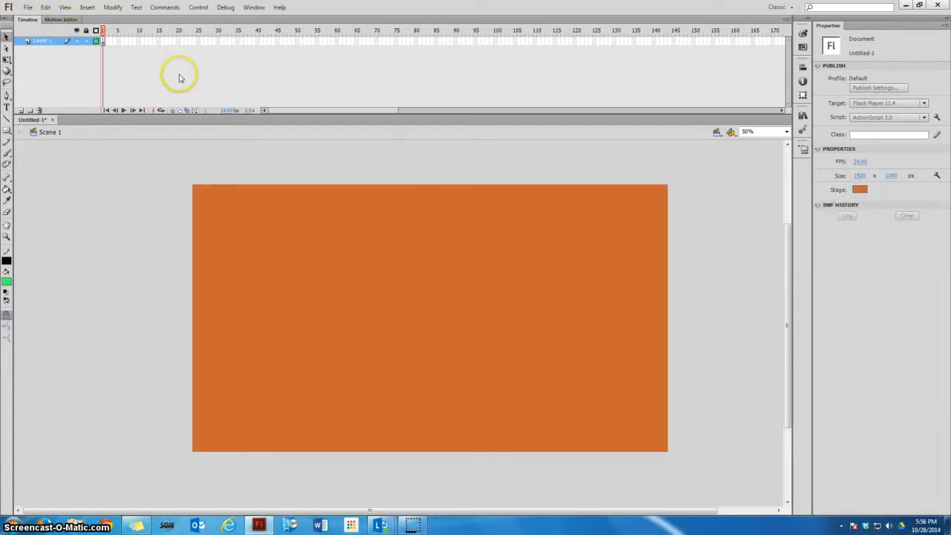
Extend Layer 1 to frame 40 and draw a green, black-outlined circle about 241 px wide near the stage's upper-left corner on frame 1.
{"action": "right_click", "coordinate": [259, 42]}
{"action": "left_click", "coordinate": [284, 85]}
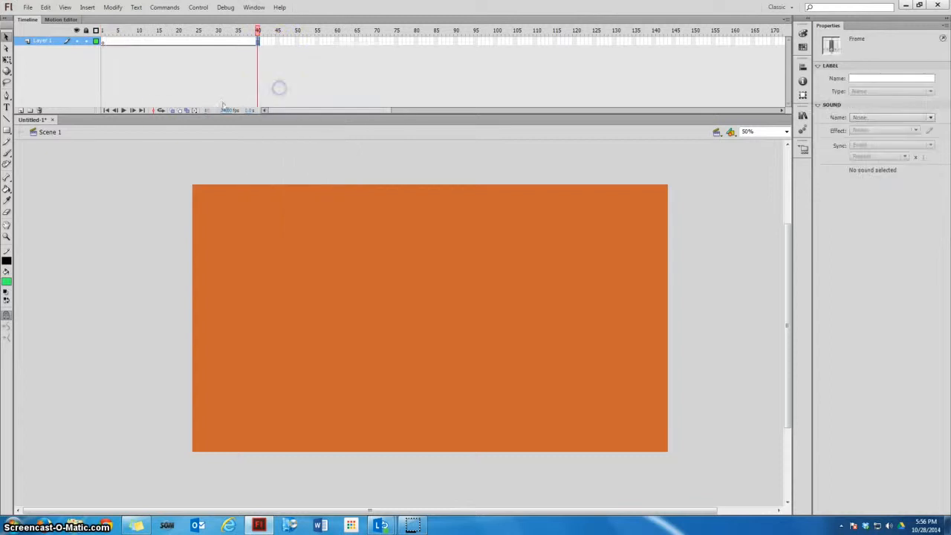
{"action": "left_click", "coordinate": [103, 41]}
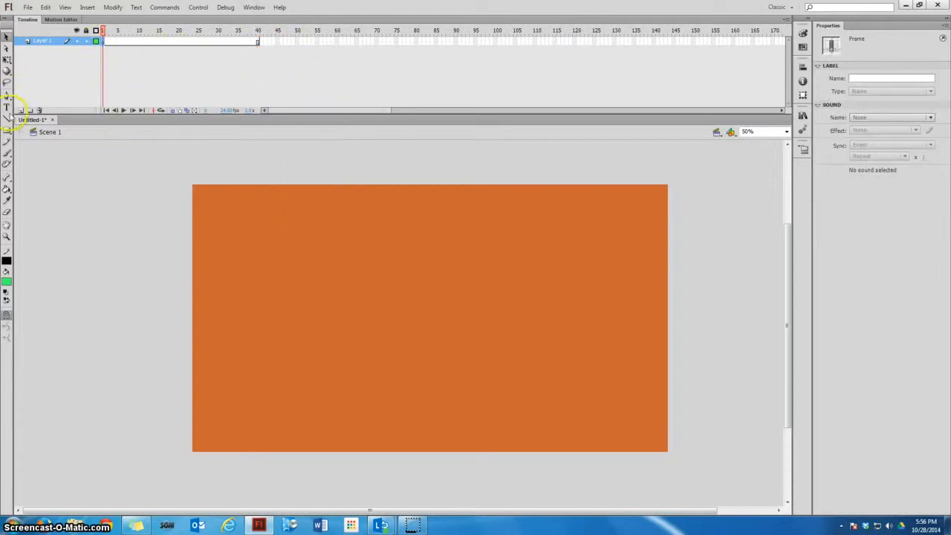
{"action": "left_click", "coordinate": [7, 132]}
{"action": "left_click", "coordinate": [35, 139]}
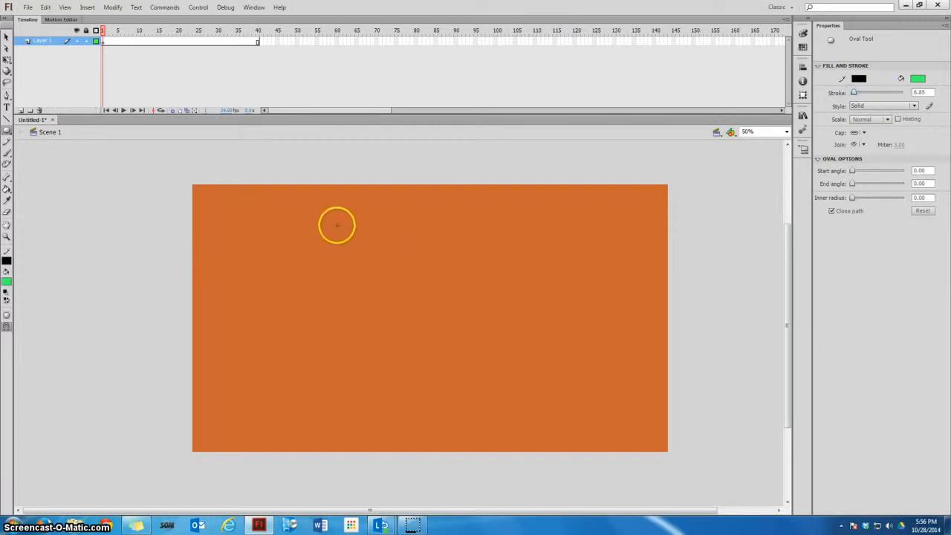
{"action": "left_click_drag", "start_coordinate": [235, 212], "coordinate": [297, 270]}
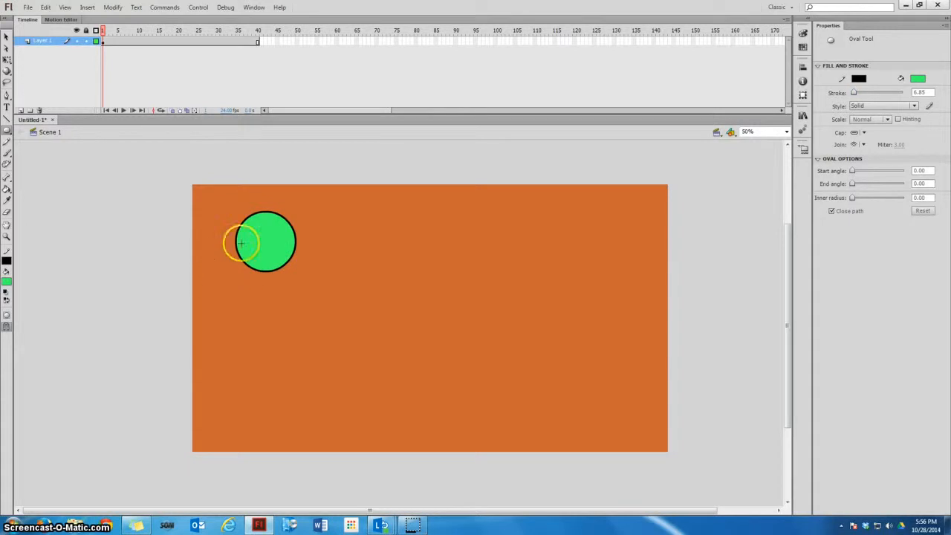
Create a motion tween on Layer 1, converting the circle to a symbol.
{"action": "right_click", "coordinate": [185, 42]}
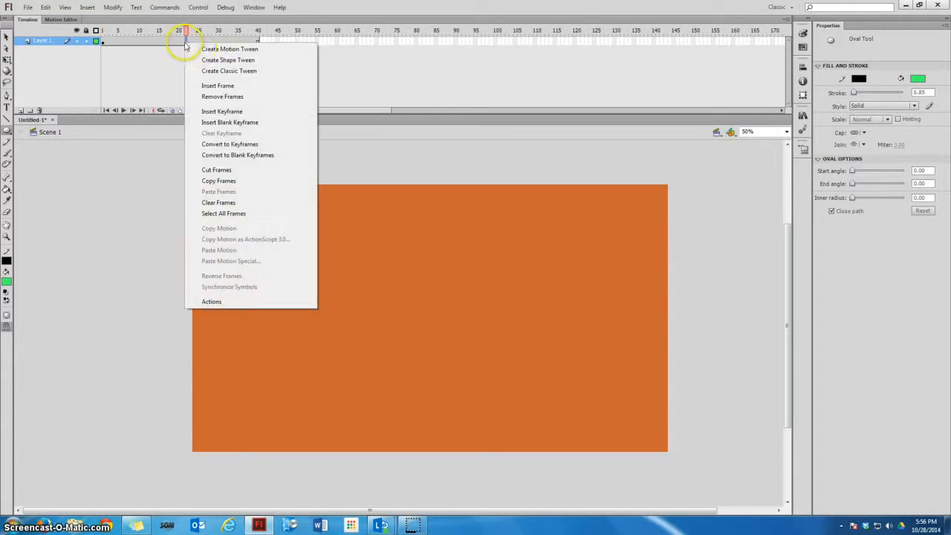
{"action": "left_click", "coordinate": [215, 50]}
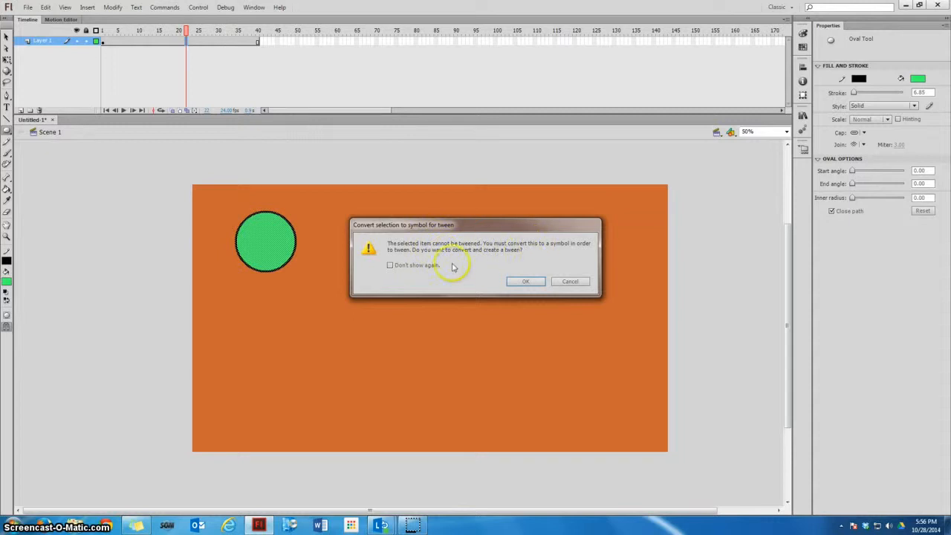
{"action": "left_click", "coordinate": [525, 282]}
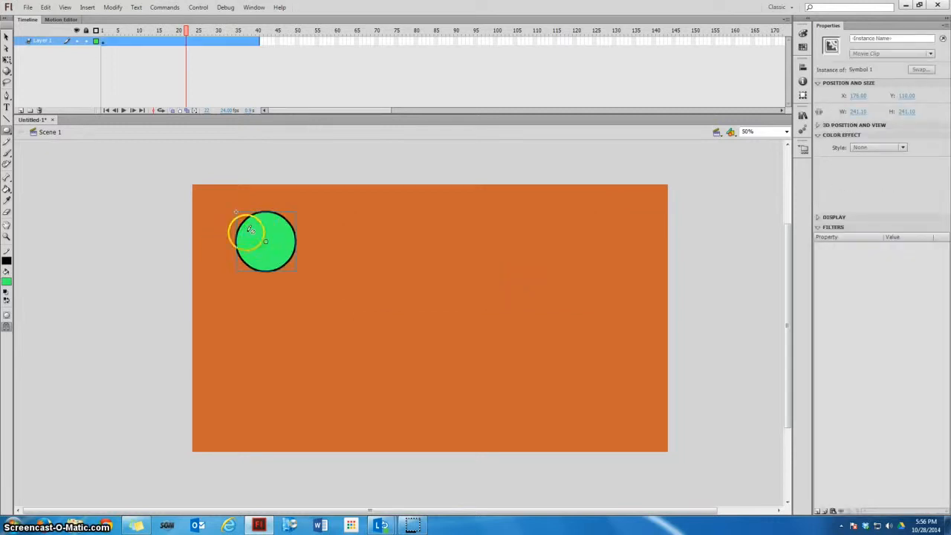
At frame 1, move the circle off the stage, just outside its upper-left corner.
{"action": "left_click", "coordinate": [6, 37]}
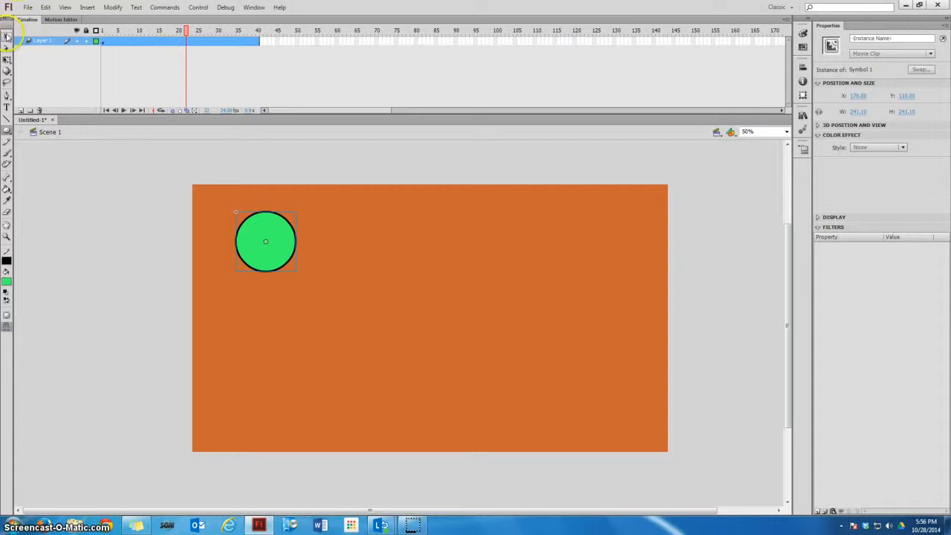
{"action": "left_click_drag", "start_coordinate": [185, 33], "coordinate": [102, 33]}
{"action": "left_click_drag", "start_coordinate": [269, 228], "coordinate": [162, 183]}
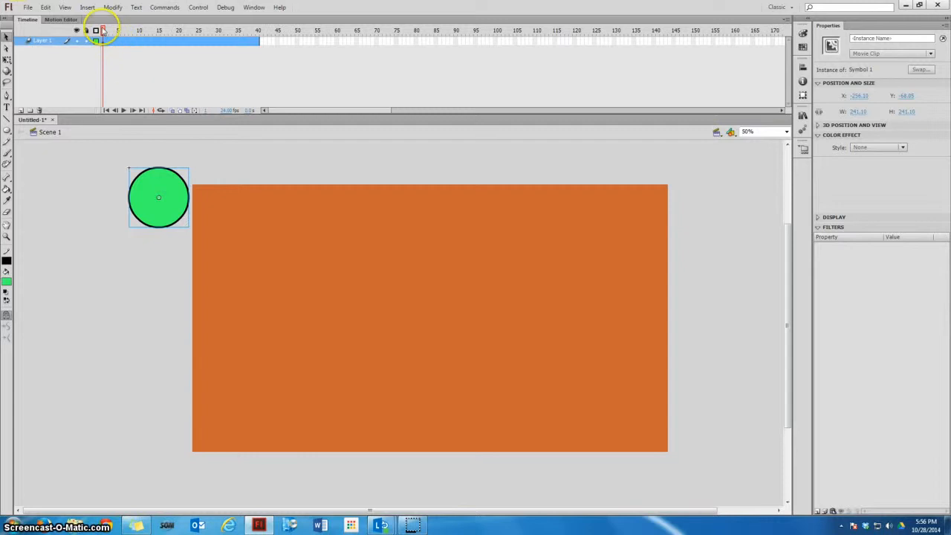
Move the circle onto the stage's upper-left area at frame 7 and further down to the right at frame 14.
{"action": "left_click_drag", "start_coordinate": [104, 30], "coordinate": [126, 30]}
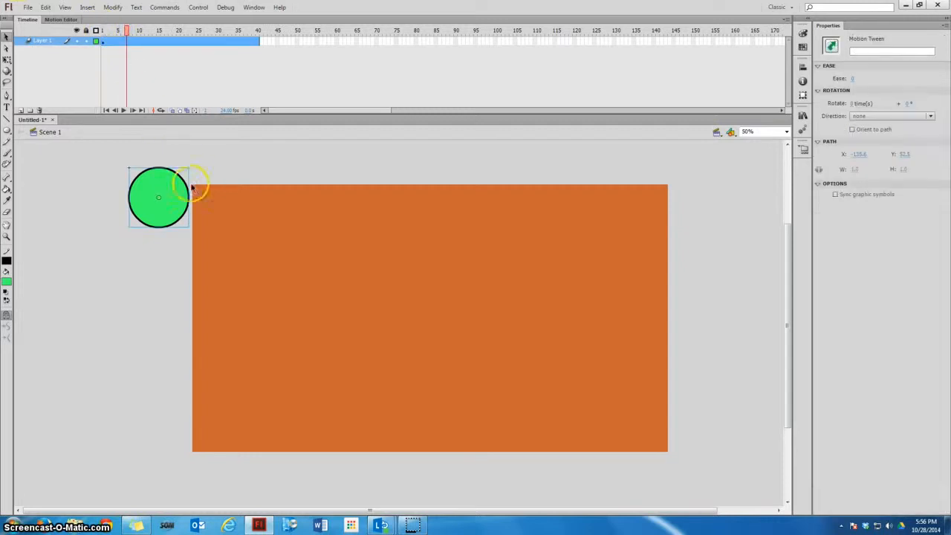
{"action": "left_click_drag", "start_coordinate": [173, 188], "coordinate": [281, 242]}
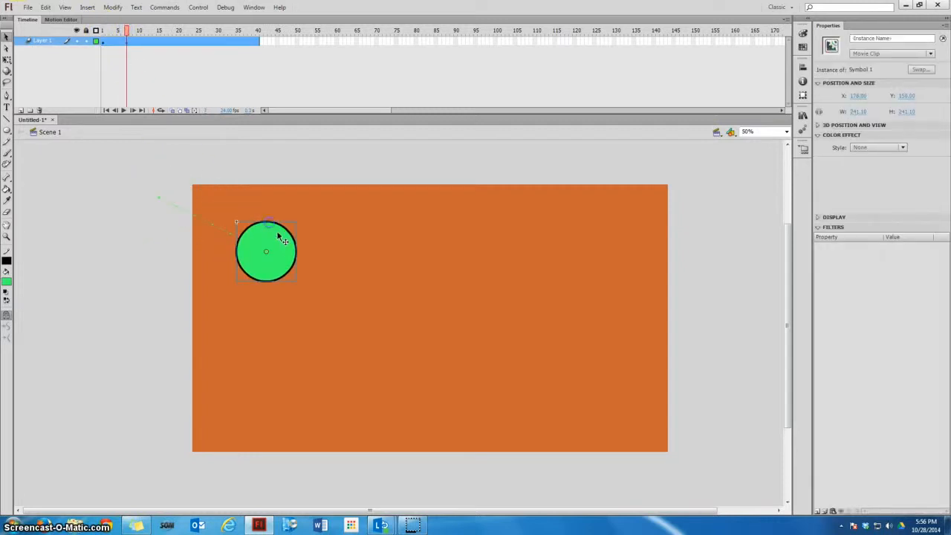
{"action": "left_click", "coordinate": [173, 54]}
{"action": "left_click_drag", "start_coordinate": [127, 30], "coordinate": [155, 31]}
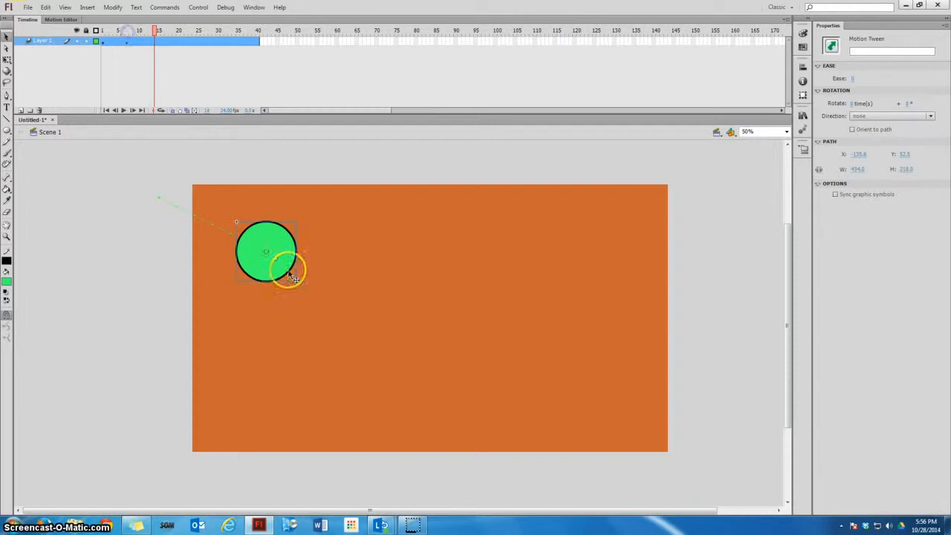
{"action": "left_click_drag", "start_coordinate": [281, 268], "coordinate": [329, 332]}
{"action": "left_click", "coordinate": [181, 53]}
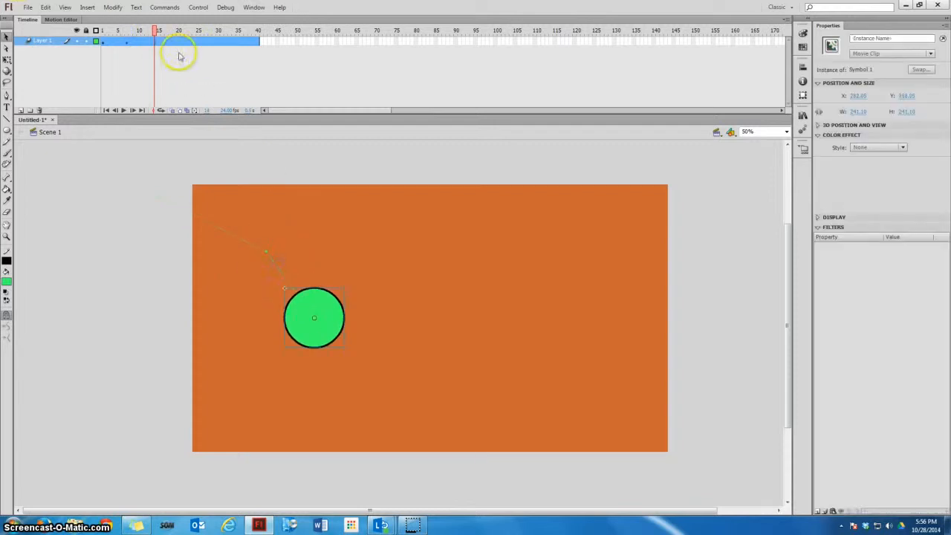
Place the circle at the stage's bottom edge at frame 21 and outside the upper-right corner at frame 40.
{"action": "left_click", "coordinate": [156, 32]}
{"action": "left_click_drag", "start_coordinate": [155, 31], "coordinate": [182, 31]}
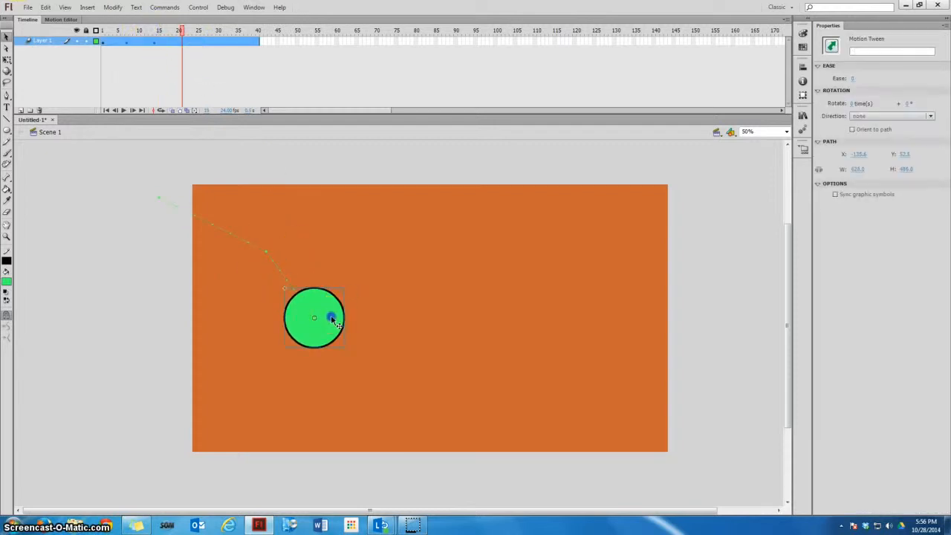
{"action": "left_click_drag", "start_coordinate": [331, 318], "coordinate": [378, 418]}
{"action": "left_click", "coordinate": [200, 81]}
{"action": "left_click", "coordinate": [179, 31]}
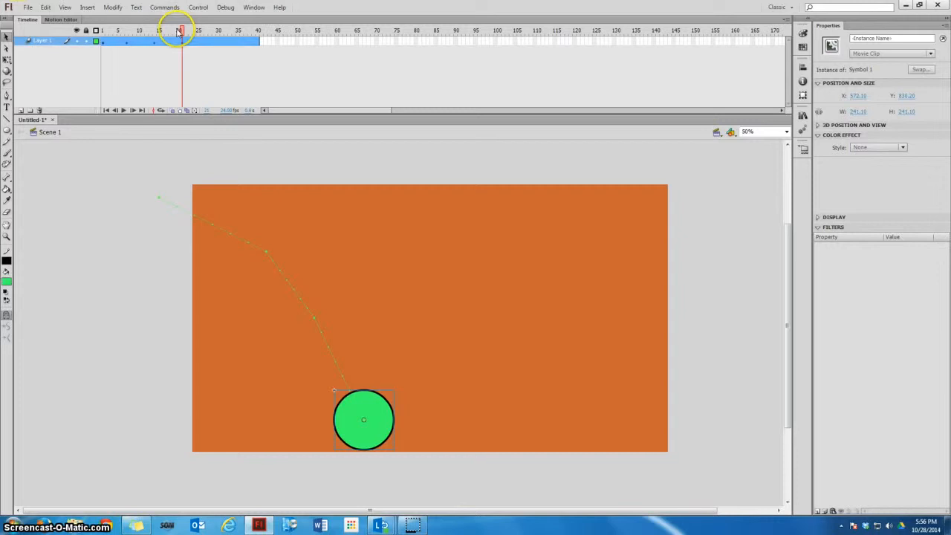
{"action": "left_click_drag", "start_coordinate": [183, 31], "coordinate": [268, 39]}
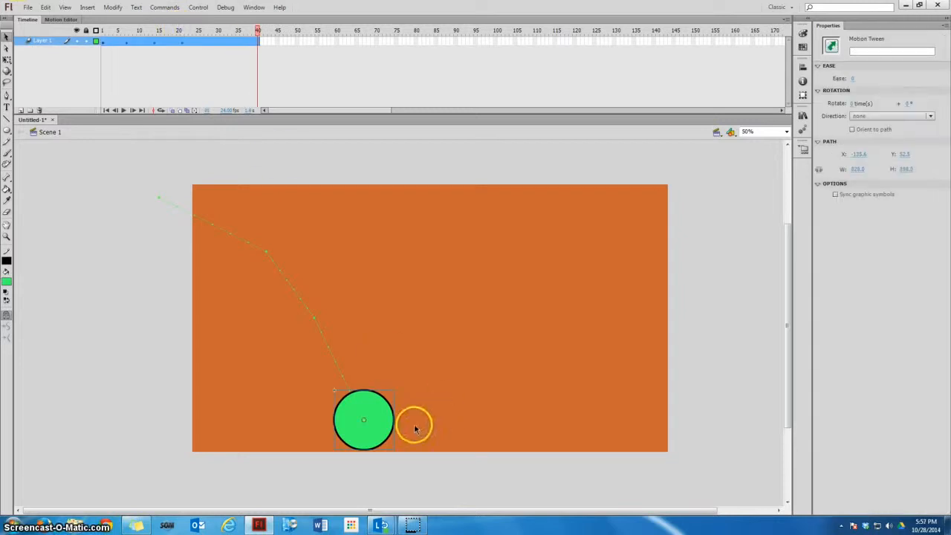
{"action": "left_click_drag", "start_coordinate": [379, 417], "coordinate": [720, 175]}
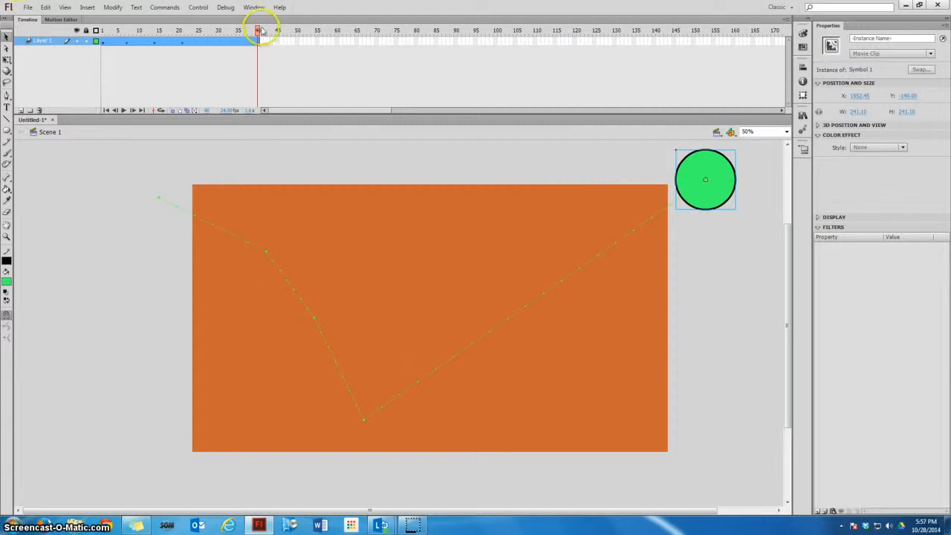
Bend the straight segments of the circle's motion path into smooth arcs on both sides of the bounce point.
{"action": "left_click_drag", "start_coordinate": [258, 31], "coordinate": [250, 48]}
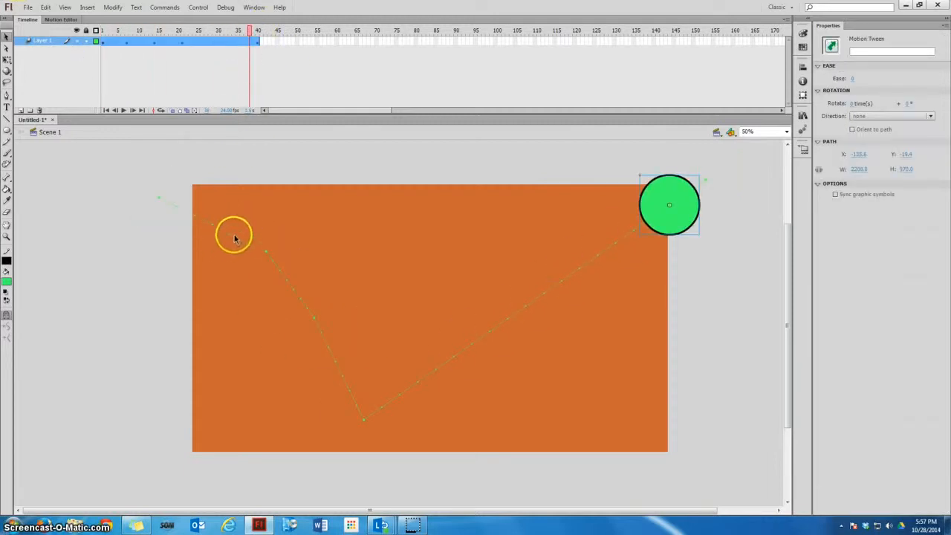
{"action": "left_click", "coordinate": [263, 263]}
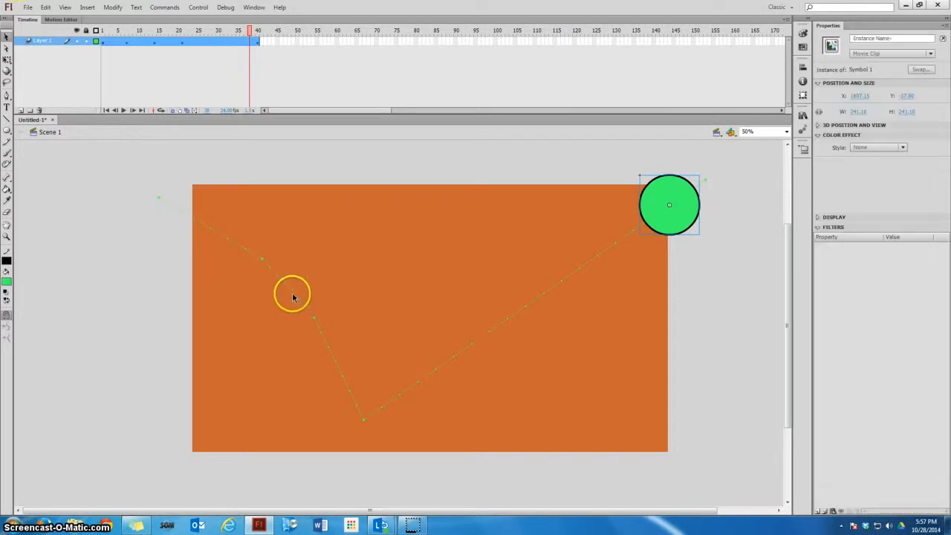
{"action": "left_click_drag", "start_coordinate": [292, 296], "coordinate": [294, 296]}
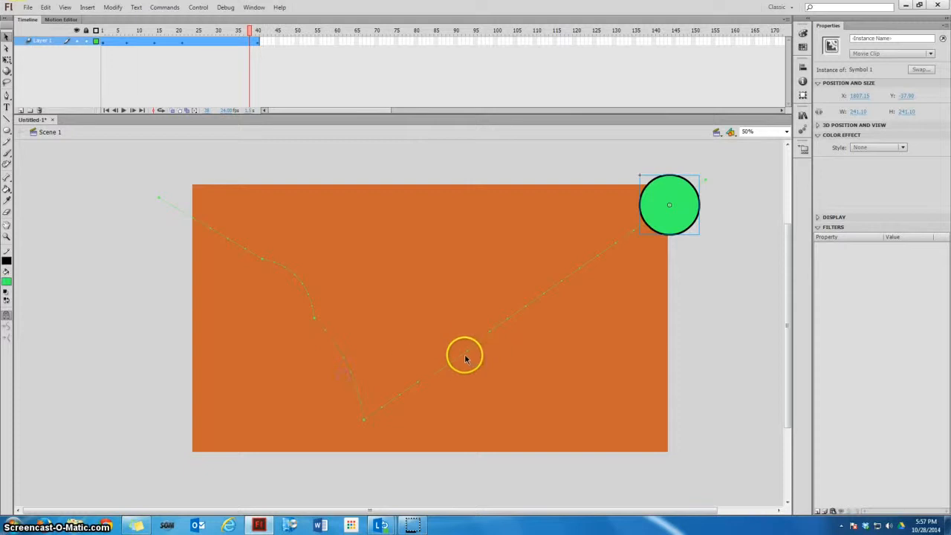
{"action": "left_click_drag", "start_coordinate": [435, 368], "coordinate": [444, 325]}
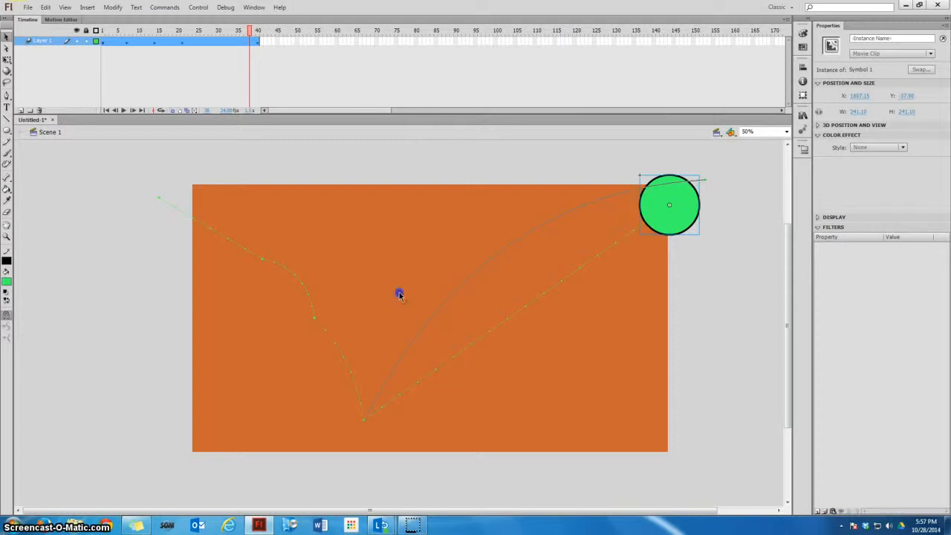
{"action": "left_click_drag", "start_coordinate": [399, 295], "coordinate": [398, 295]}
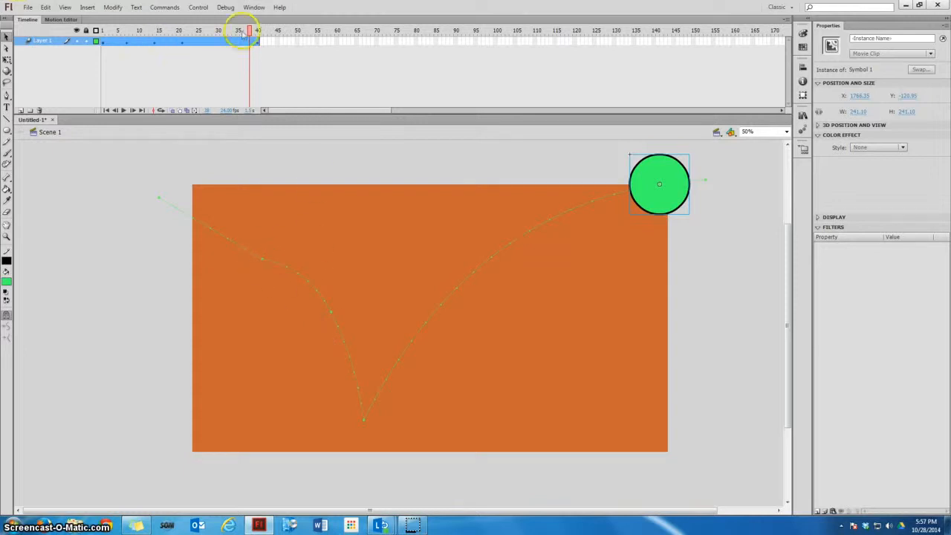
{"action": "left_click_drag", "start_coordinate": [249, 30], "coordinate": [264, 73]}
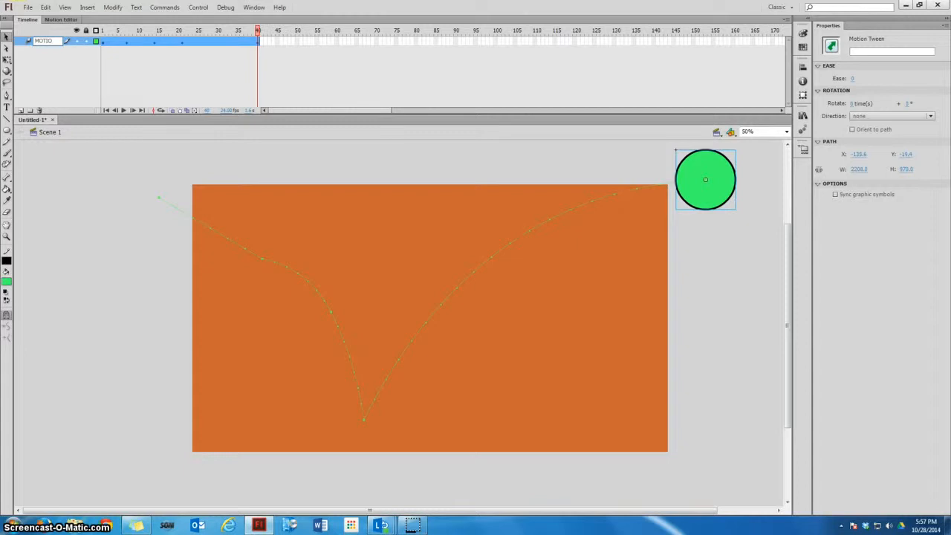
Rename the tween layer MOTION and add a new layer above it, extended to frame 85.
{"action": "left_click", "coordinate": [37, 361]}
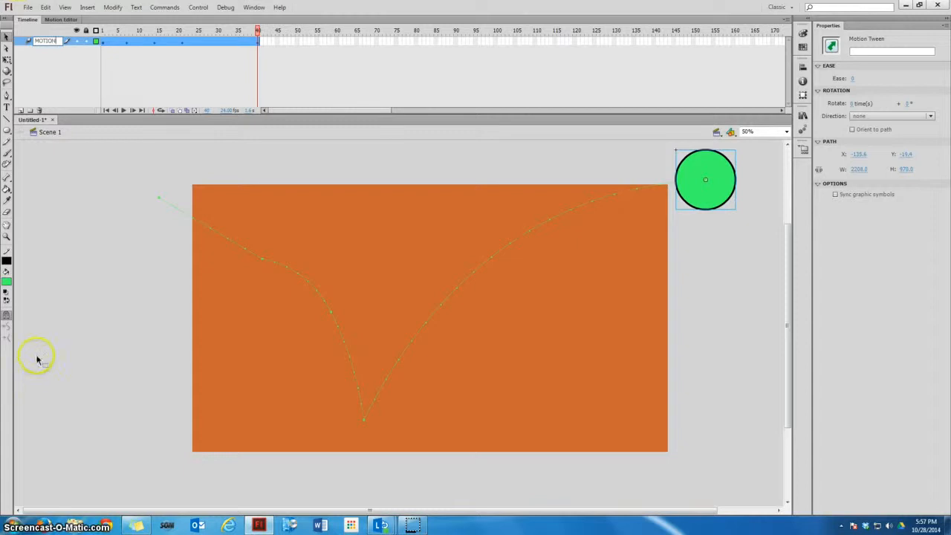
{"action": "left_click", "coordinate": [21, 110]}
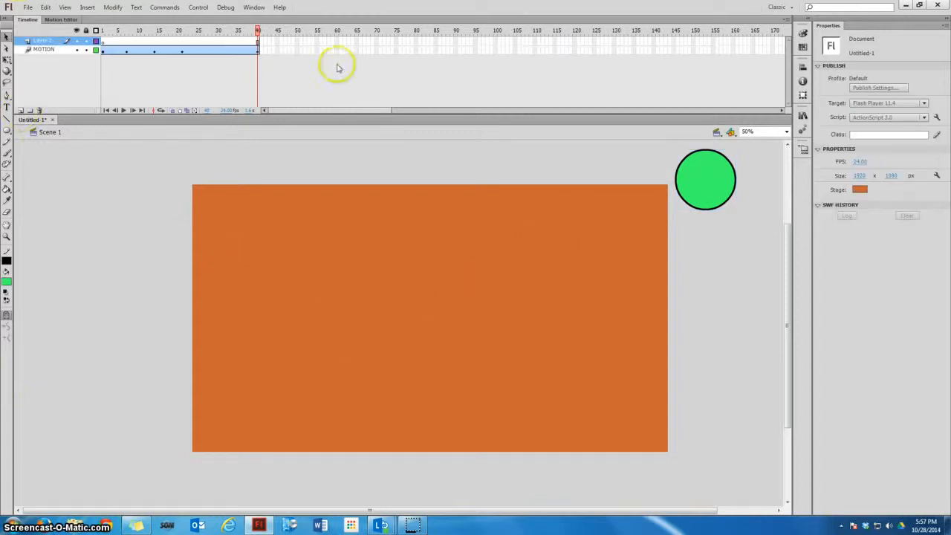
{"action": "right_click", "coordinate": [436, 45]}
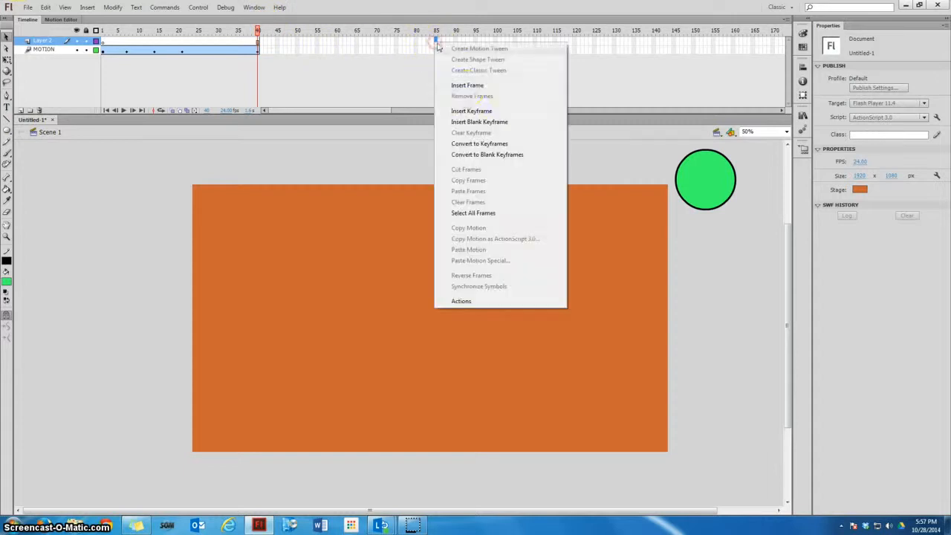
{"action": "left_click", "coordinate": [461, 86]}
Insert a keyframe at frame 41 of the new layer, right after the motion tween ends.
{"action": "left_click", "coordinate": [262, 44]}
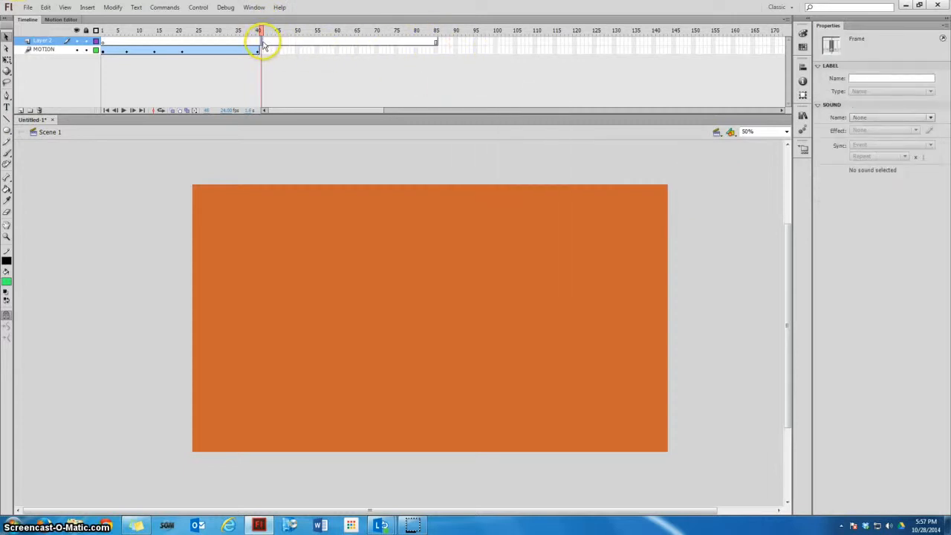
{"action": "right_click", "coordinate": [265, 46]}
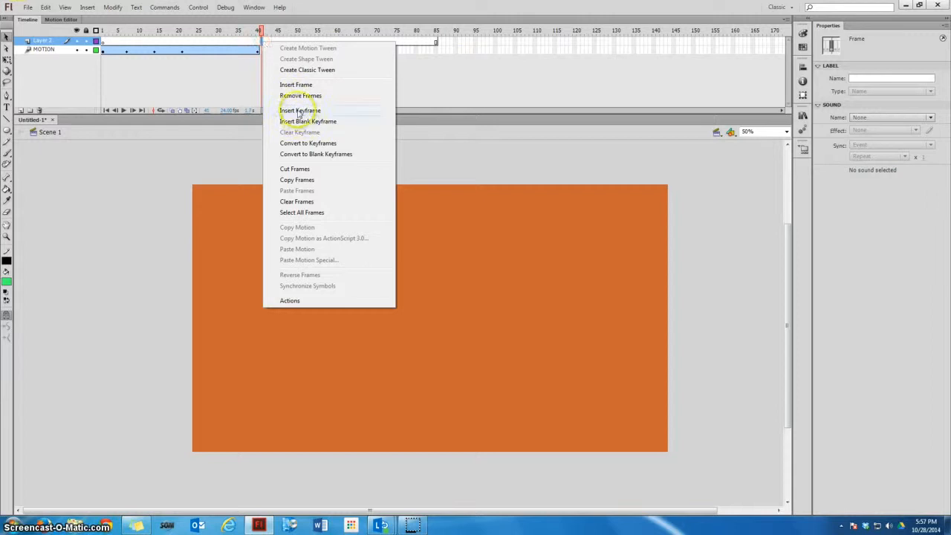
{"action": "left_click", "coordinate": [291, 109]}
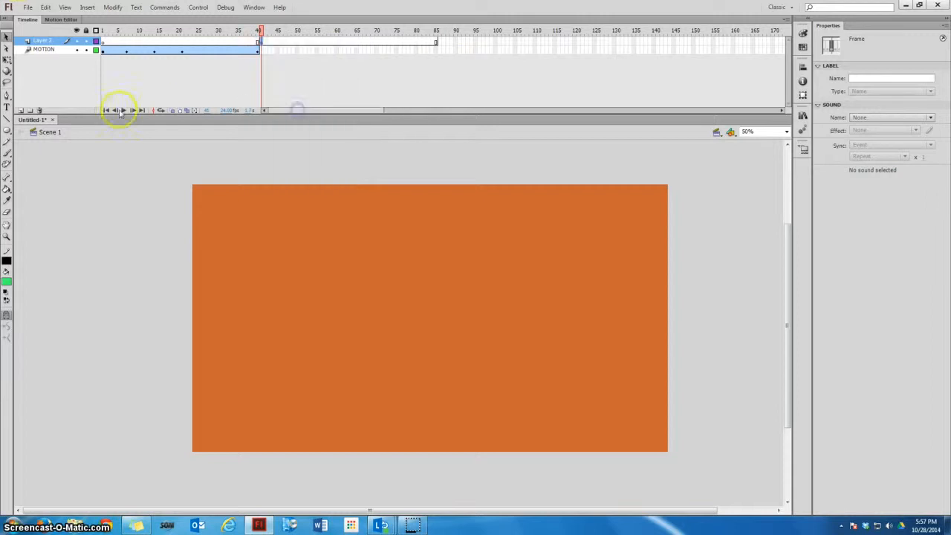
Add the static text GLOW in green 300 pt Stencil Std on the upper part of the stage at frame 41.
{"action": "left_click", "coordinate": [6, 107]}
{"action": "left_click", "coordinate": [316, 280]}
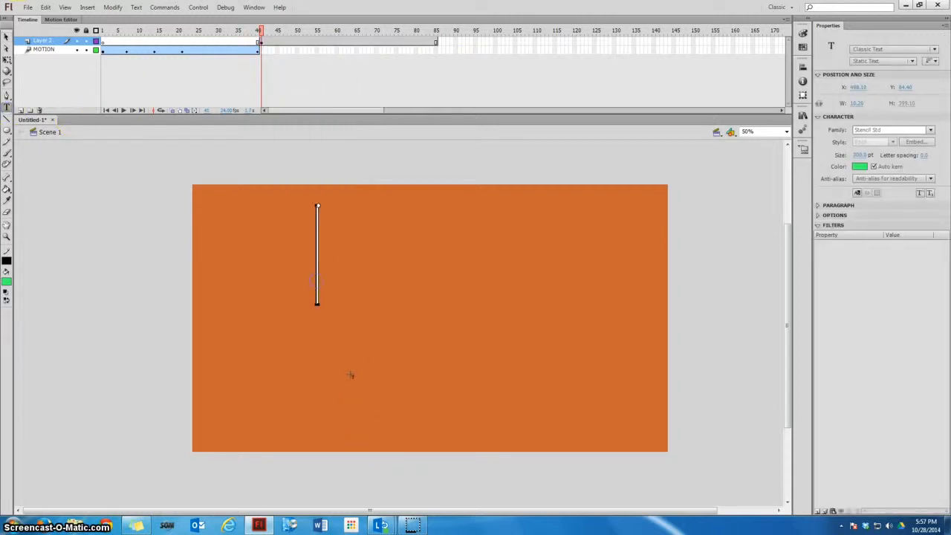
{"action": "type", "text": "GLL"}
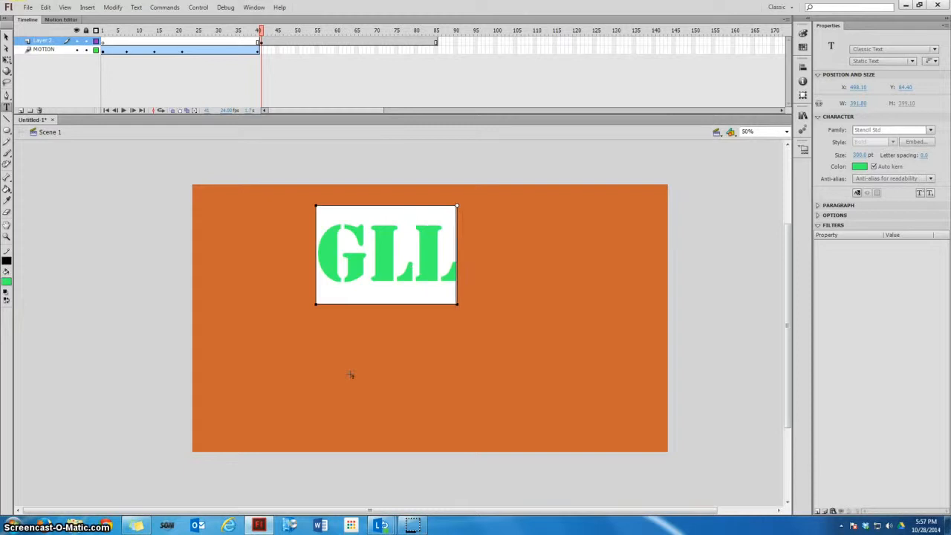
{"action": "key", "text": "BackSpace"}
{"action": "type", "text": "OW"}
{"action": "left_click", "coordinate": [332, 319]}
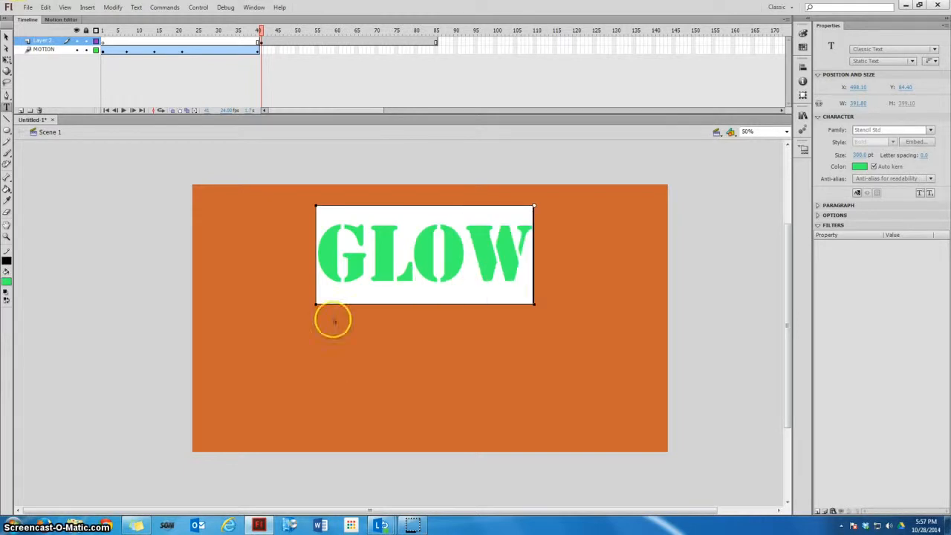
Move the GLOW text down to about the vertical middle of the stage.
{"action": "left_click", "coordinate": [6, 36]}
{"action": "left_click", "coordinate": [7, 37]}
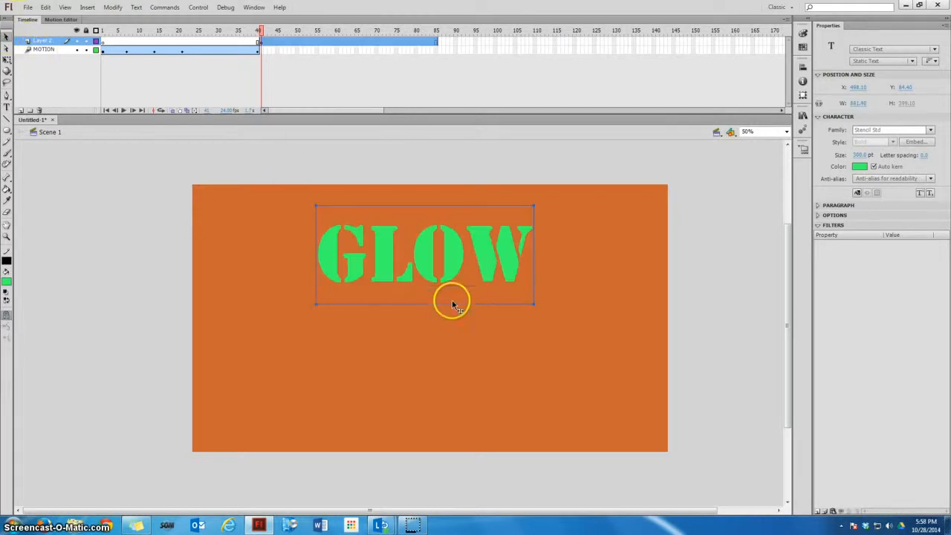
{"action": "left_click_drag", "start_coordinate": [412, 260], "coordinate": [420, 303]}
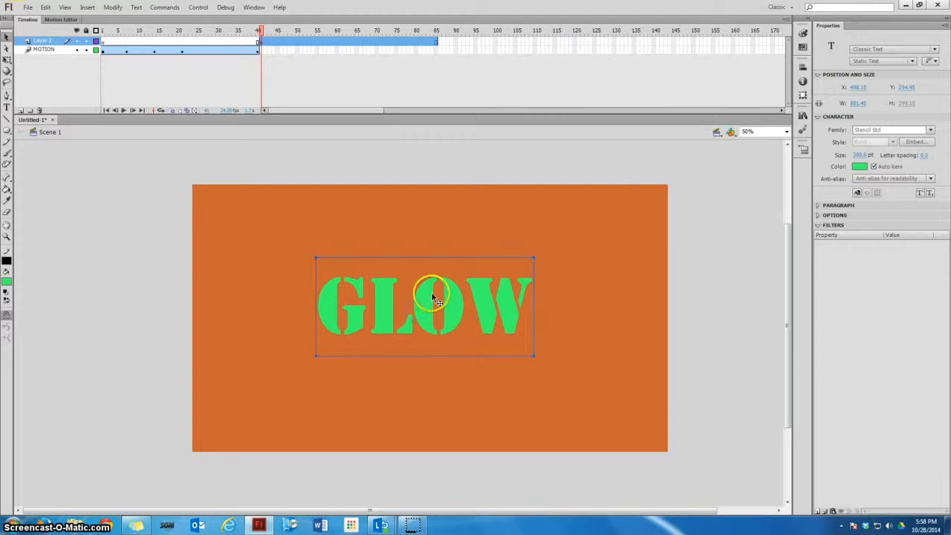
{"action": "left_click", "coordinate": [662, 285]}
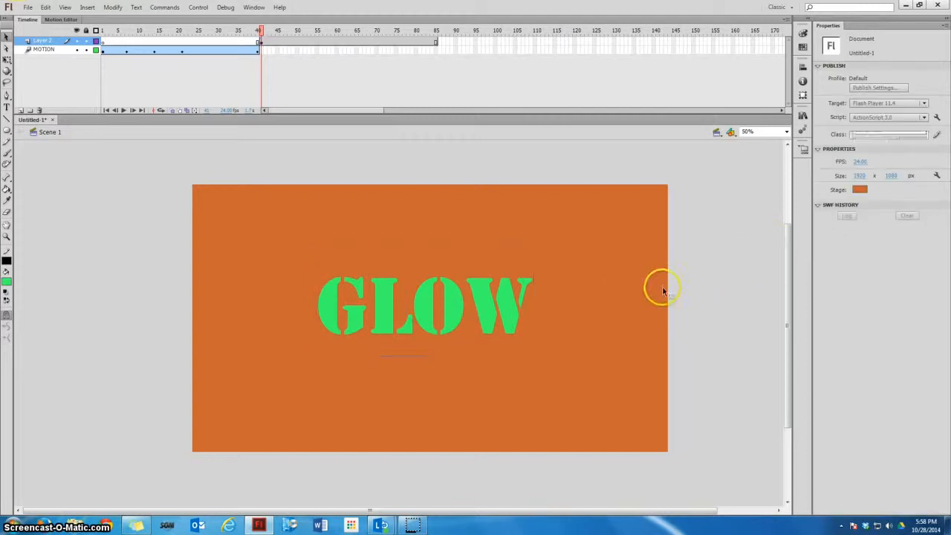
Apply a yellow Glow filter to the GLOW text with a blur of 133 px and a strength of about 230%.
{"action": "left_click", "coordinate": [464, 312]}
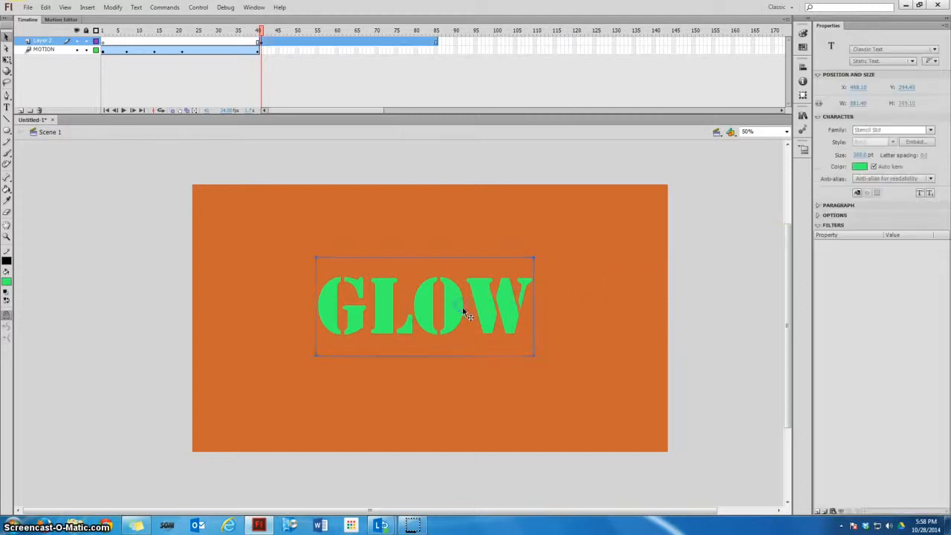
{"action": "left_click", "coordinate": [817, 511]}
{"action": "left_click", "coordinate": [835, 454]}
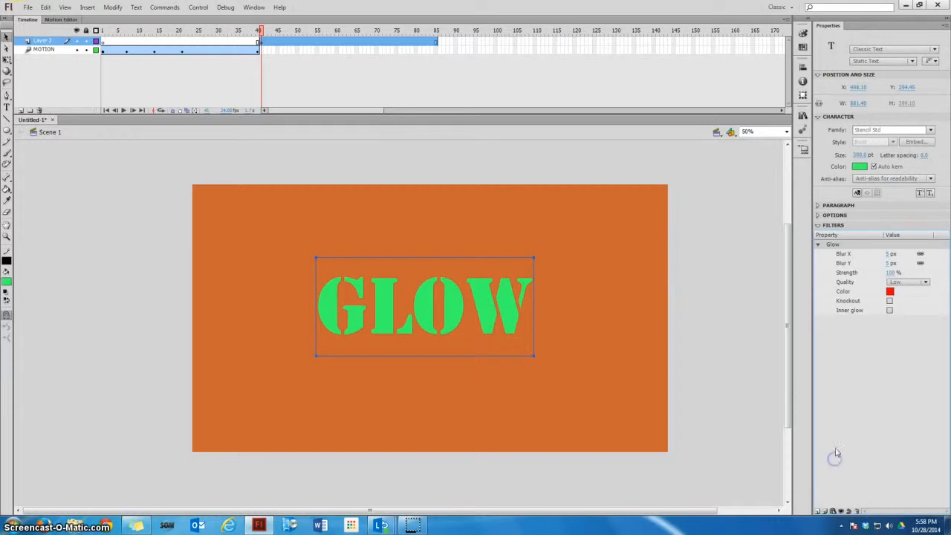
{"action": "left_click", "coordinate": [887, 291]}
{"action": "left_click", "coordinate": [890, 292]}
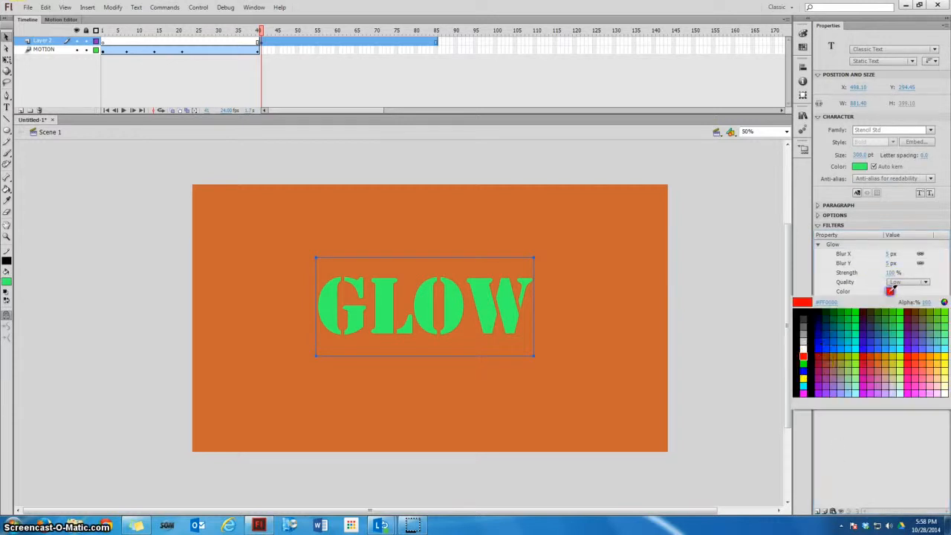
{"action": "left_click", "coordinate": [803, 377]}
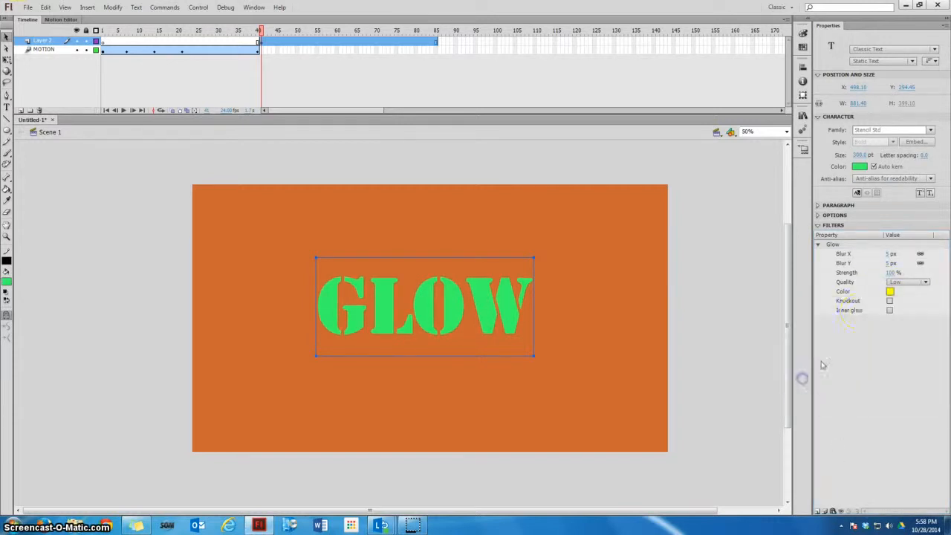
{"action": "left_click", "coordinate": [891, 255]}
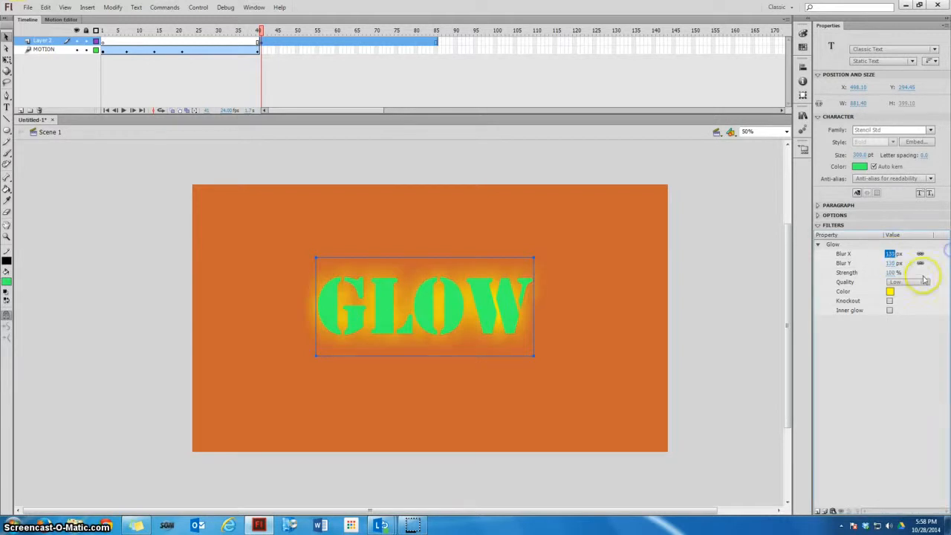
{"action": "left_click_drag", "start_coordinate": [894, 275], "coordinate": [948, 266]}
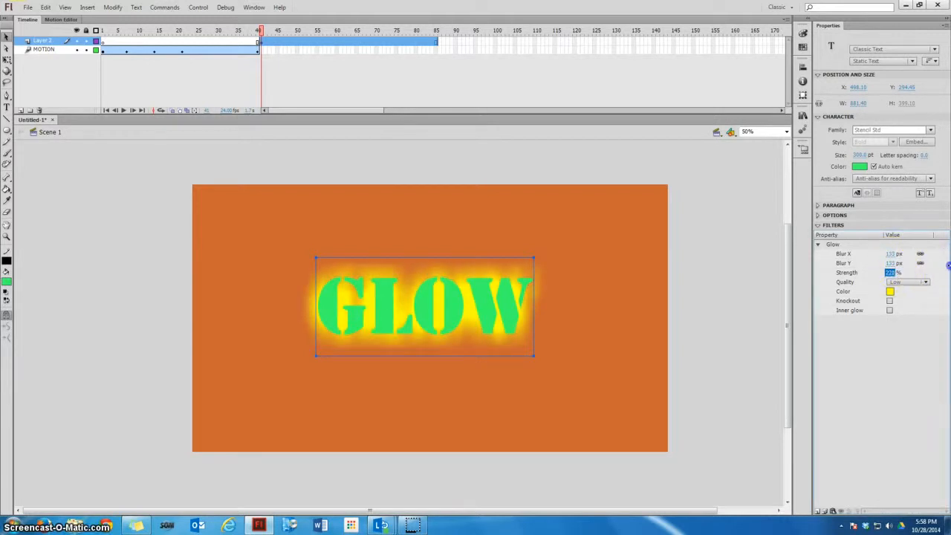
Insert a keyframe at frame 48 of Layer 2.
{"action": "left_click", "coordinate": [290, 42]}
{"action": "right_click", "coordinate": [290, 42]}
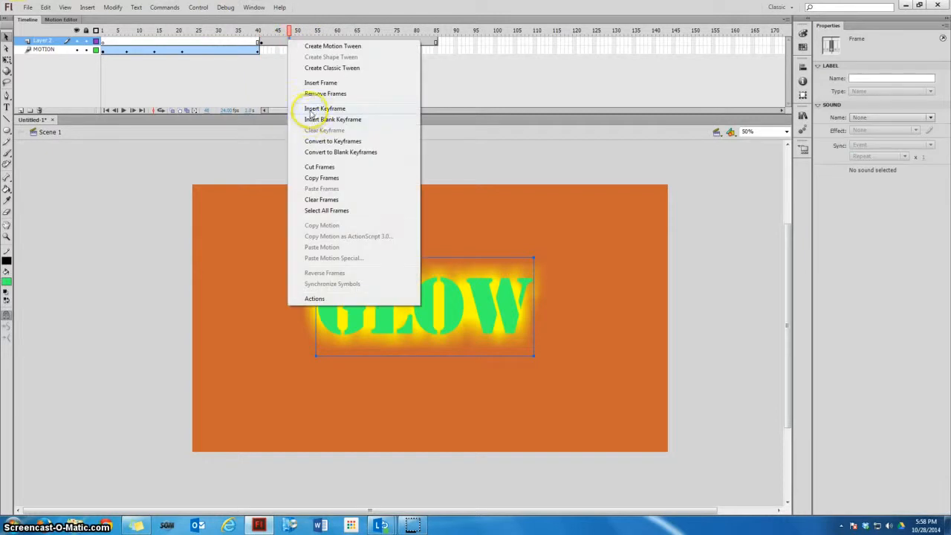
{"action": "left_click", "coordinate": [310, 108]}
{"action": "left_click", "coordinate": [715, 274]}
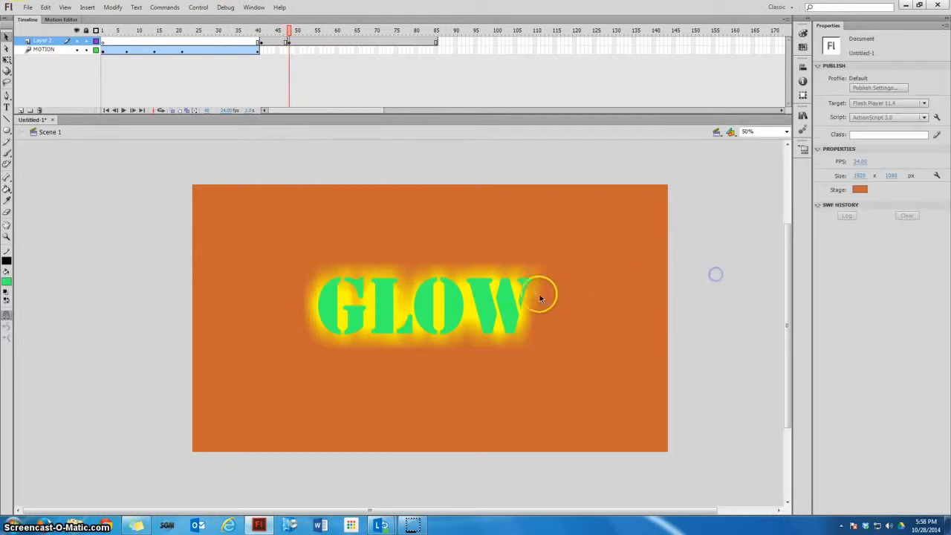
Fade out the text's glow at frame 48 by setting its blur to 4 px and its strength to 0%.
{"action": "left_click", "coordinate": [491, 304]}
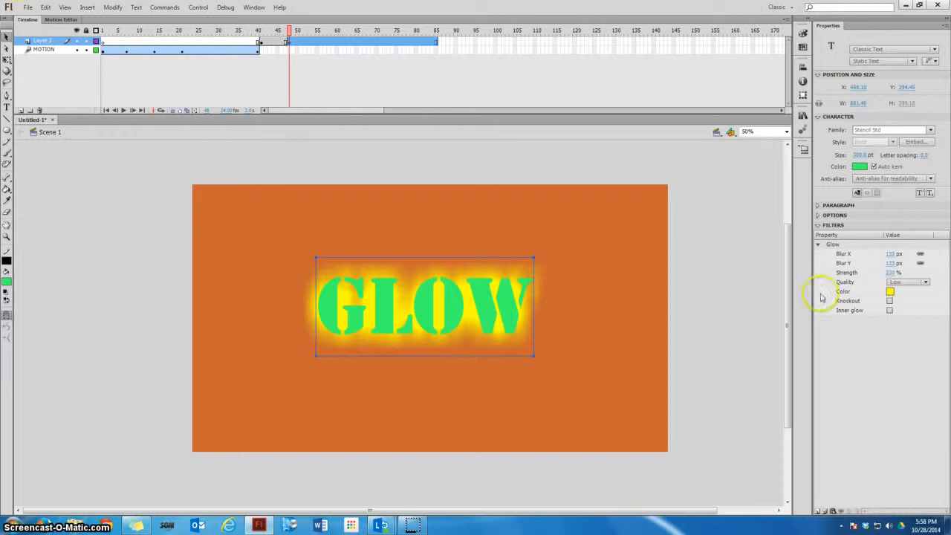
{"action": "left_click", "coordinate": [894, 254]}
{"action": "type", "text": "0"}
{"action": "key", "text": "Return"}
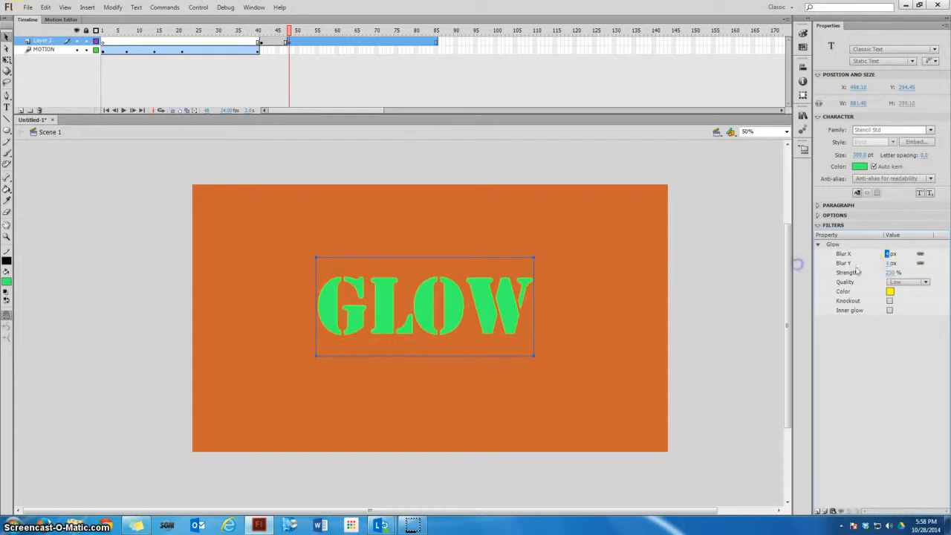
{"action": "type", "text": "0"}
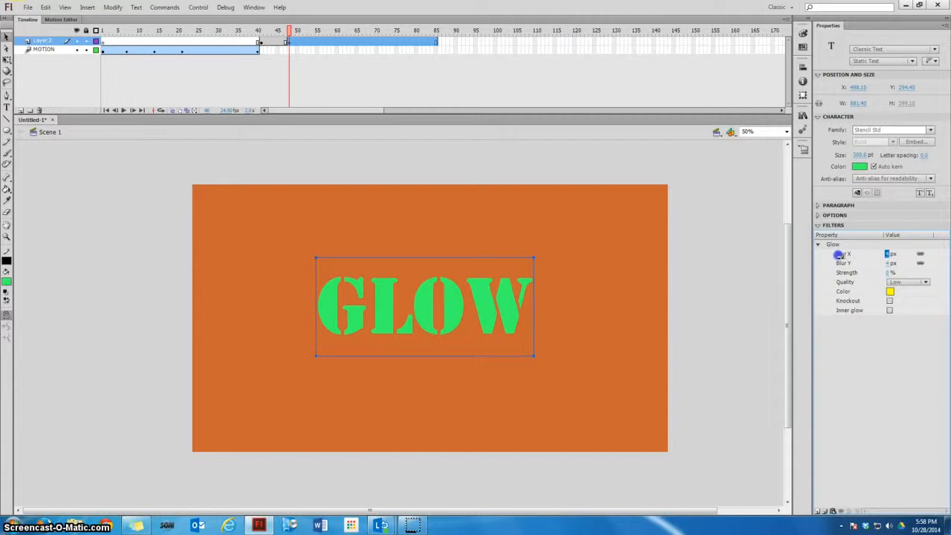
Create a classic tween between the glow keyframes at frames 41 and 48.
{"action": "right_click", "coordinate": [275, 40]}
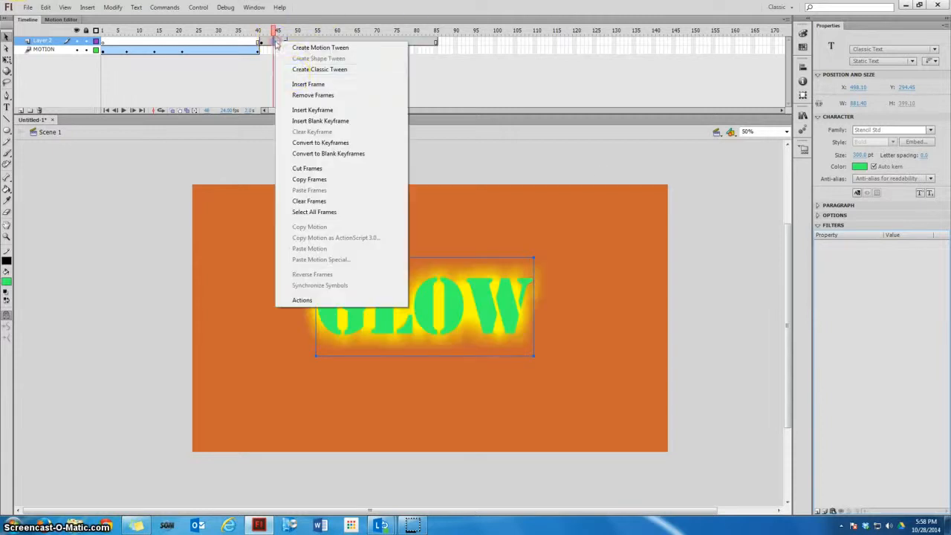
{"action": "left_click", "coordinate": [298, 71]}
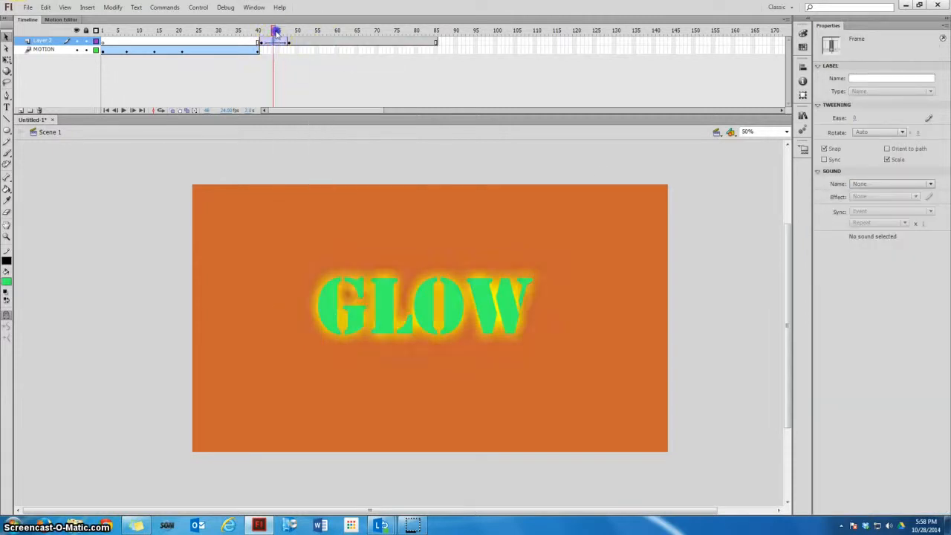
{"action": "mouse_move", "coordinate": [273, 31]}
{"action": "left_mouse_down"}
{"action": "mouse_move", "coordinate": [297, 31]}
{"action": "mouse_move", "coordinate": [273, 32]}
{"action": "left_mouse_up"}
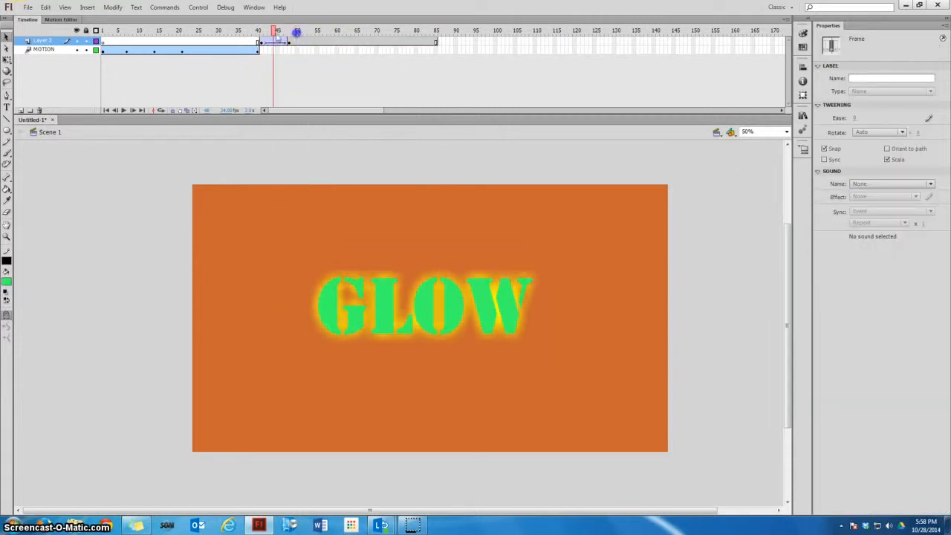
Insert a keyframe at frame 55 of Layer 2.
{"action": "left_click", "coordinate": [318, 42]}
{"action": "right_click", "coordinate": [321, 45]}
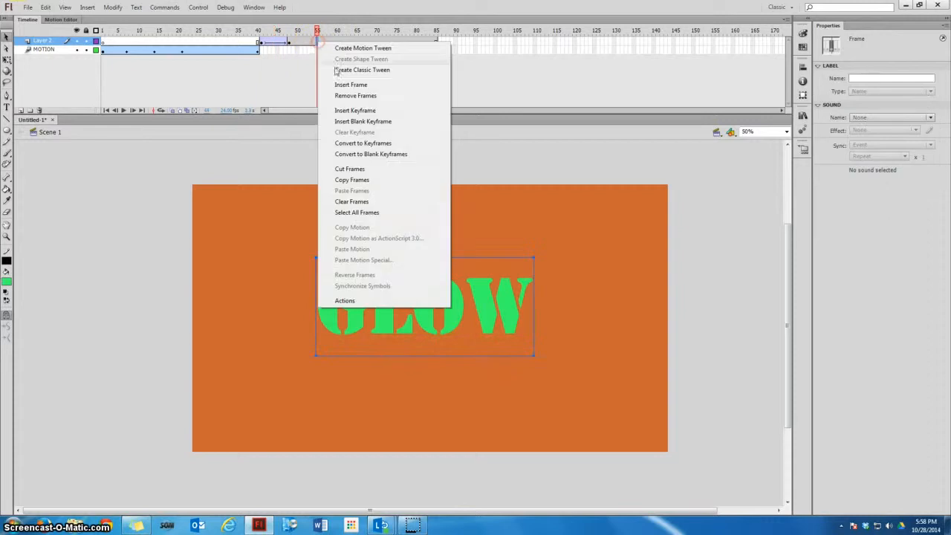
{"action": "left_click", "coordinate": [350, 109]}
{"action": "left_click", "coordinate": [699, 330]}
Set the text's glow at frame 55 to 197 px blur and about 180% strength, and create a classic tween from frame 48.
{"action": "left_click", "coordinate": [531, 308]}
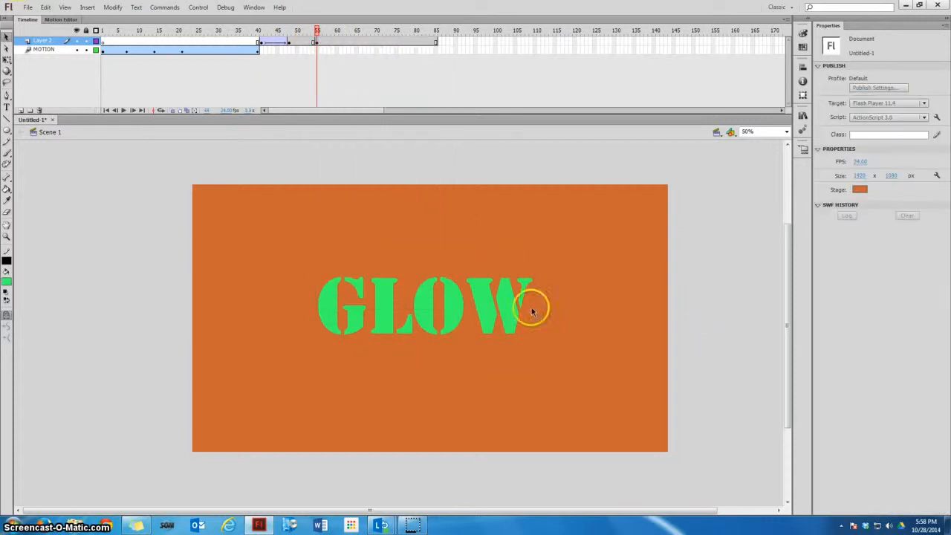
{"action": "left_click", "coordinate": [399, 296]}
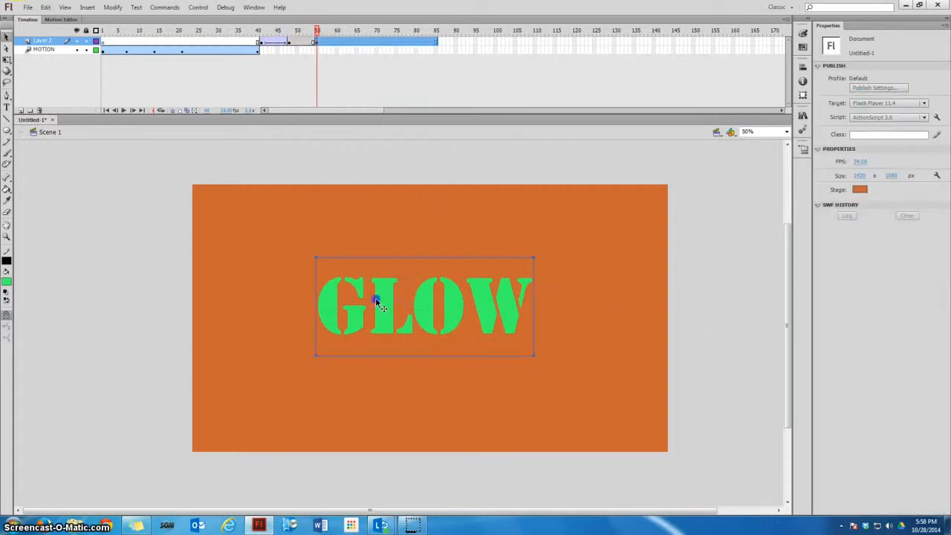
{"action": "left_click_drag", "start_coordinate": [889, 254], "coordinate": [948, 250]}
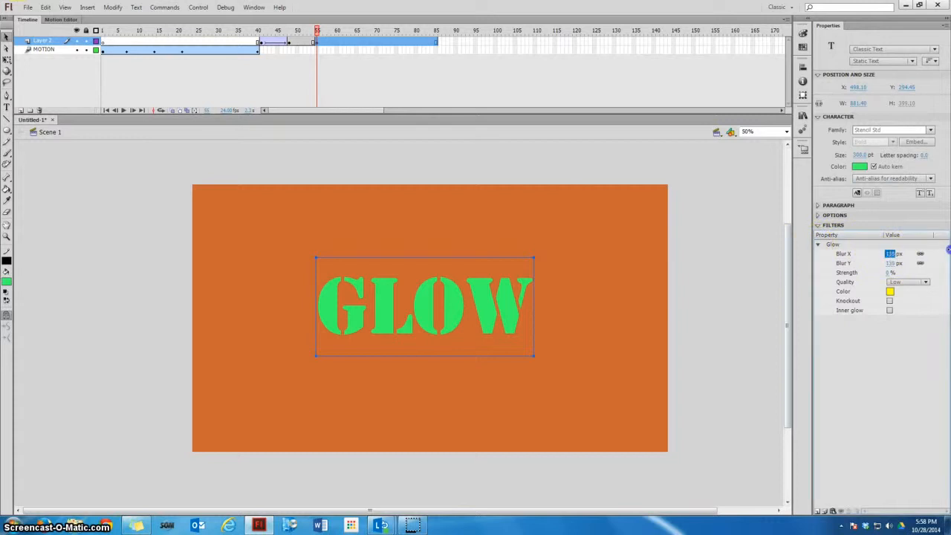
{"action": "left_click_drag", "start_coordinate": [891, 274], "coordinate": [948, 271]}
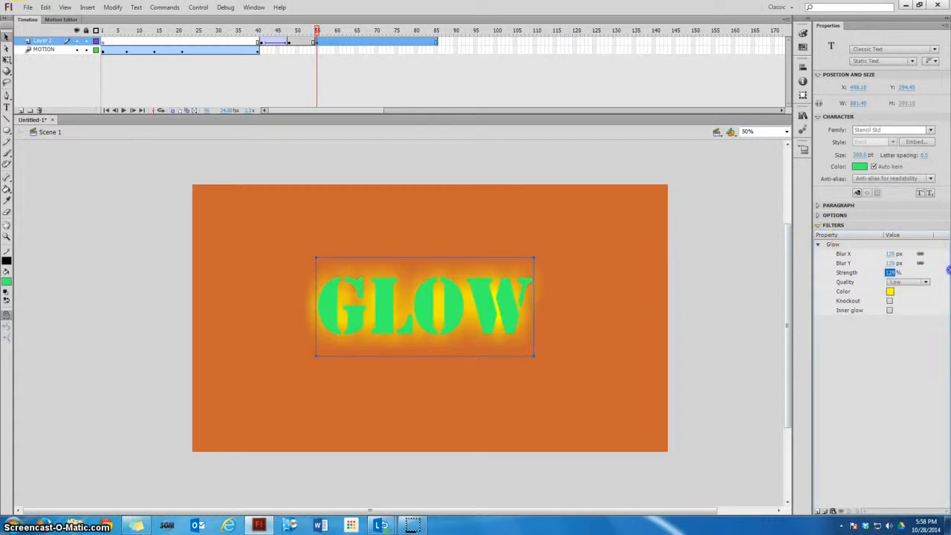
{"action": "left_click", "coordinate": [891, 263]}
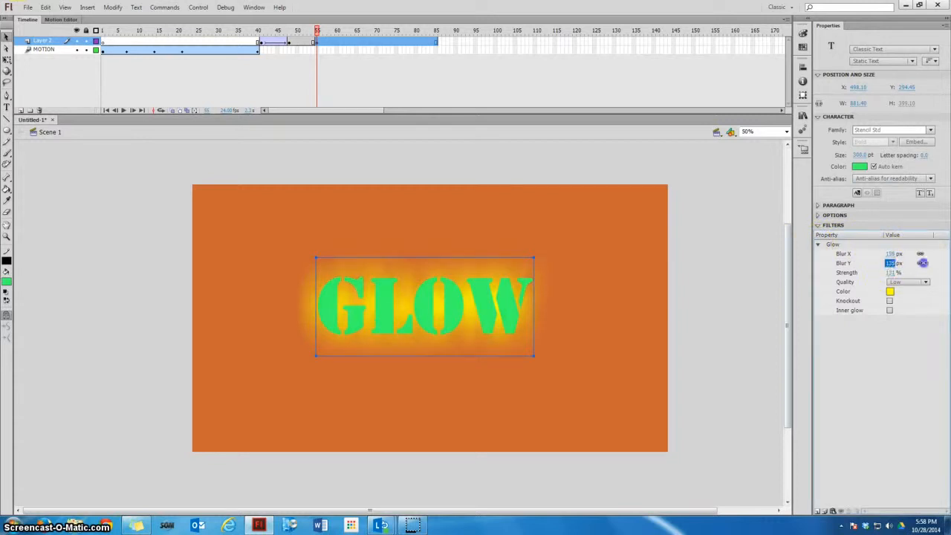
{"action": "left_click_drag", "start_coordinate": [895, 275], "coordinate": [922, 275]}
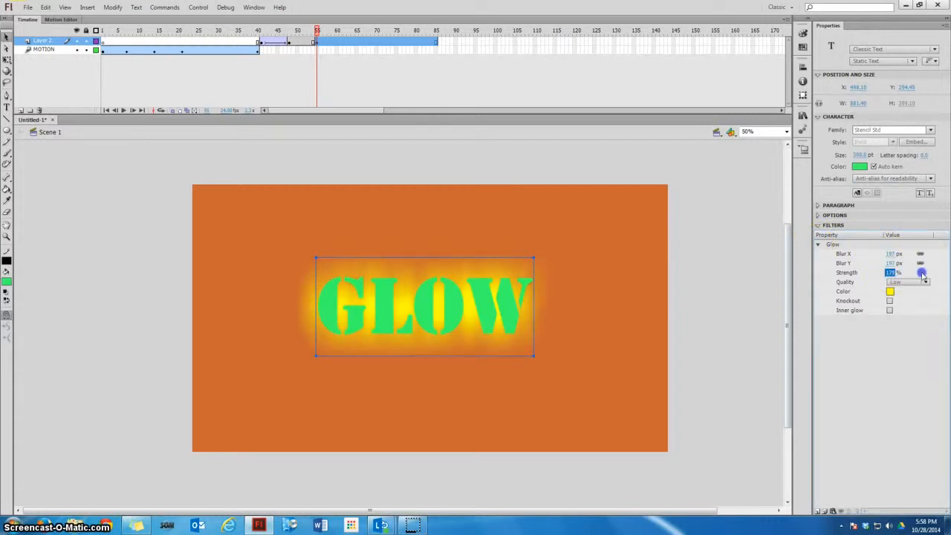
{"action": "right_click", "coordinate": [305, 42]}
{"action": "left_click", "coordinate": [348, 68]}
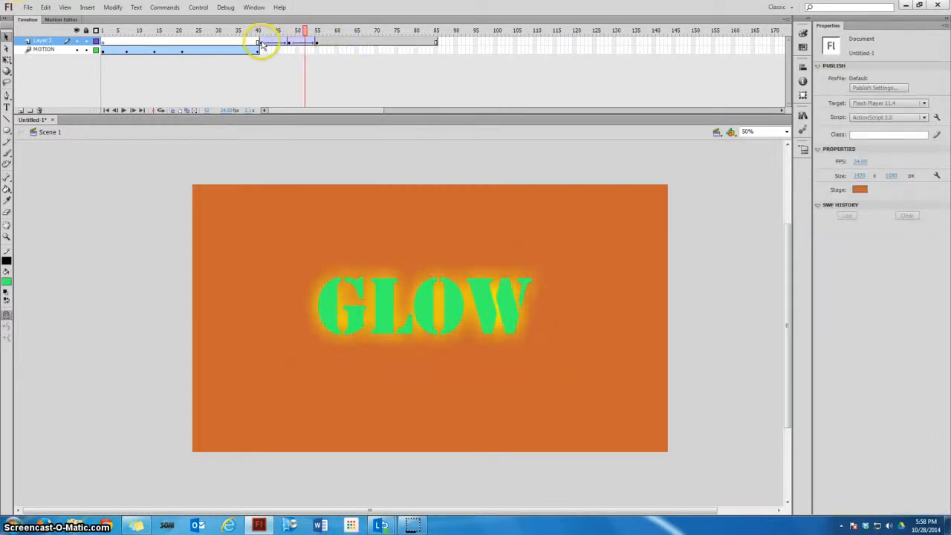
Copy the glow animation in frames 41 to 55 of Layer 2 and paste it at frame 56.
{"action": "left_click_drag", "start_coordinate": [262, 42], "coordinate": [319, 41]}
{"action": "right_click", "coordinate": [307, 42]}
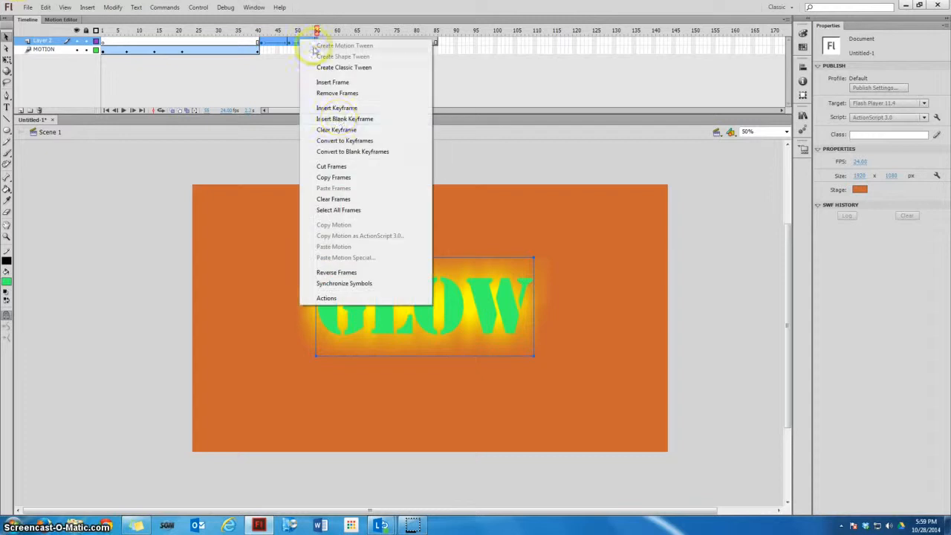
{"action": "left_click", "coordinate": [327, 177]}
{"action": "left_click", "coordinate": [321, 42]}
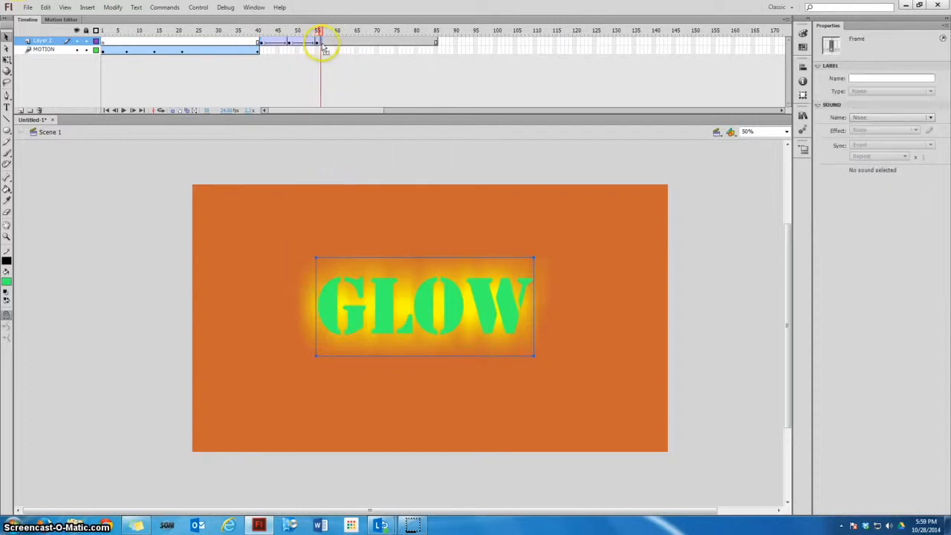
{"action": "right_click", "coordinate": [321, 42]}
{"action": "left_click", "coordinate": [343, 193]}
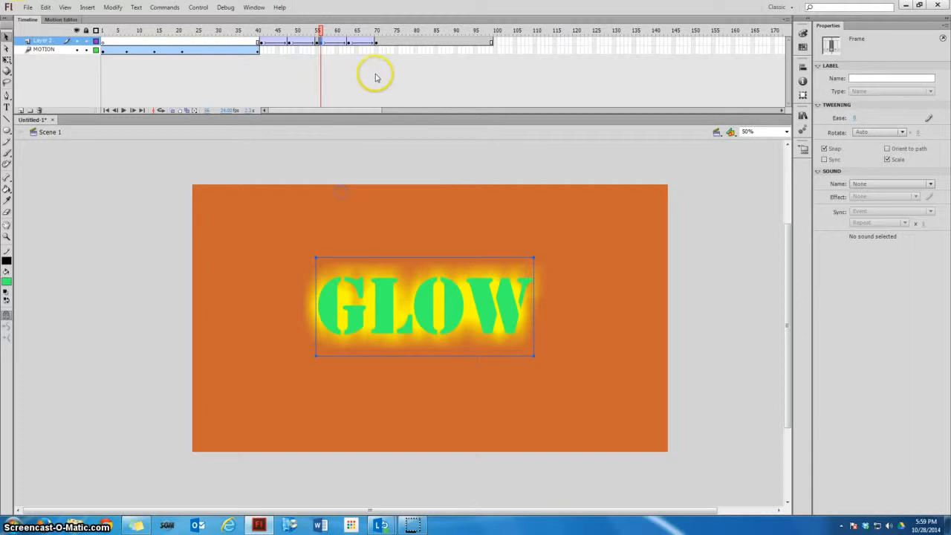
Paste the copied glow frames again at frame 71, right after the second pulse.
{"action": "left_click", "coordinate": [384, 43]}
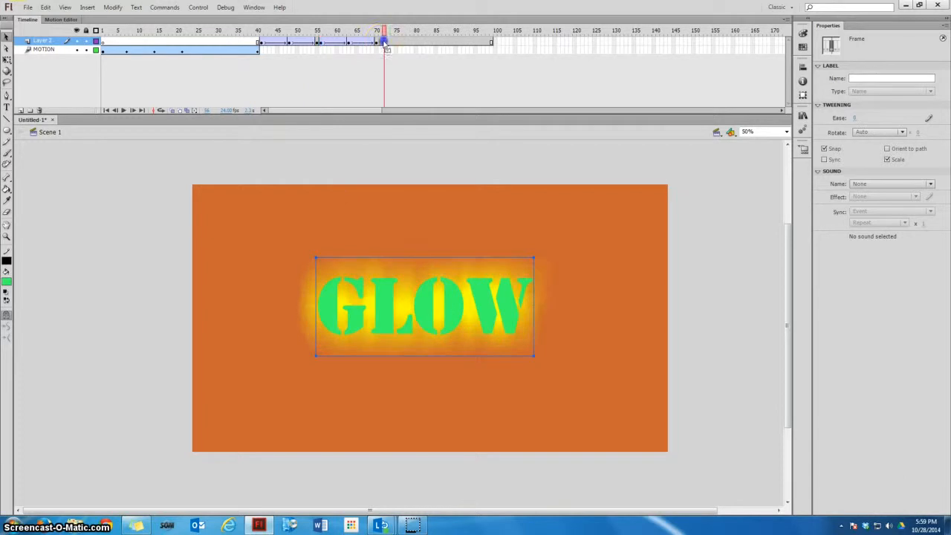
{"action": "right_click", "coordinate": [382, 45]}
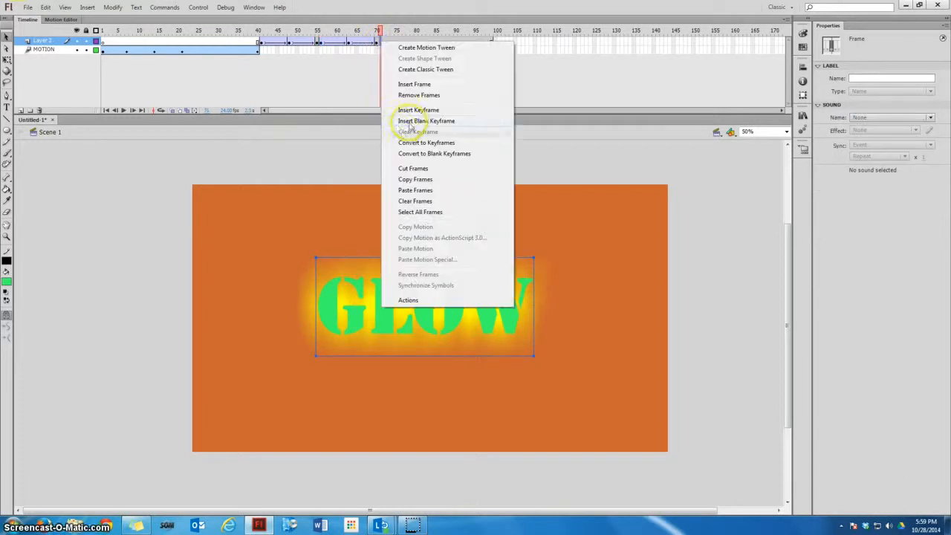
{"action": "left_click", "coordinate": [405, 192]}
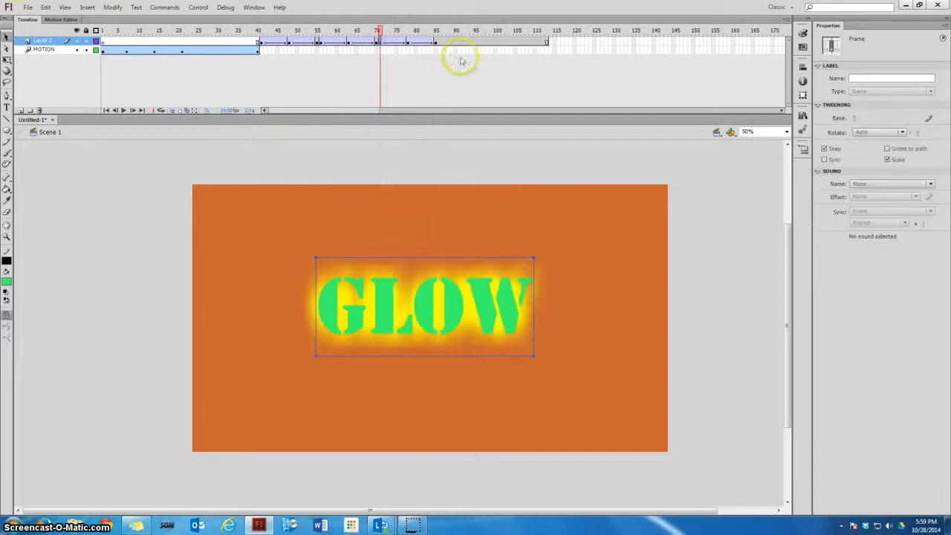
Remove the surplus frames after frame 85 of Layer 2 and play back the animation.
{"action": "left_click_drag", "start_coordinate": [444, 43], "coordinate": [633, 49]}
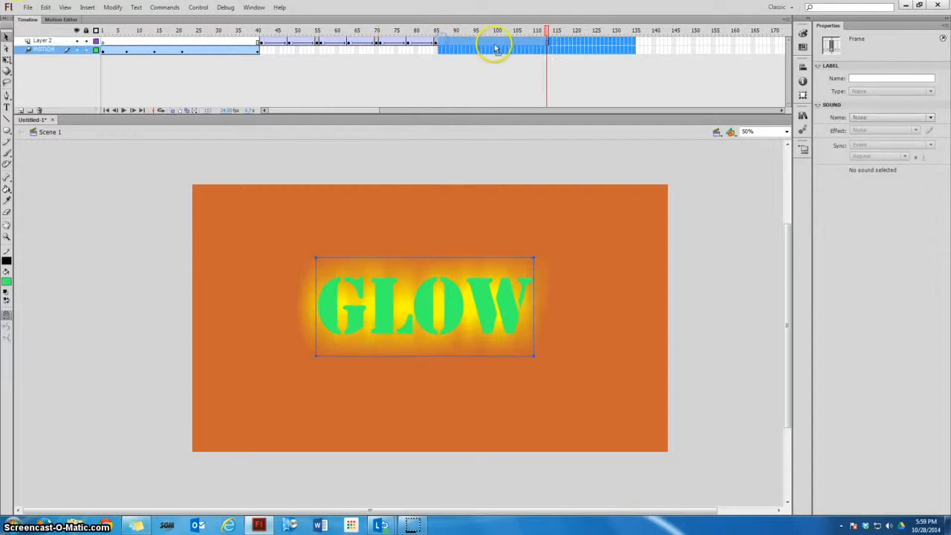
{"action": "right_click", "coordinate": [494, 45]}
{"action": "left_click", "coordinate": [531, 98]}
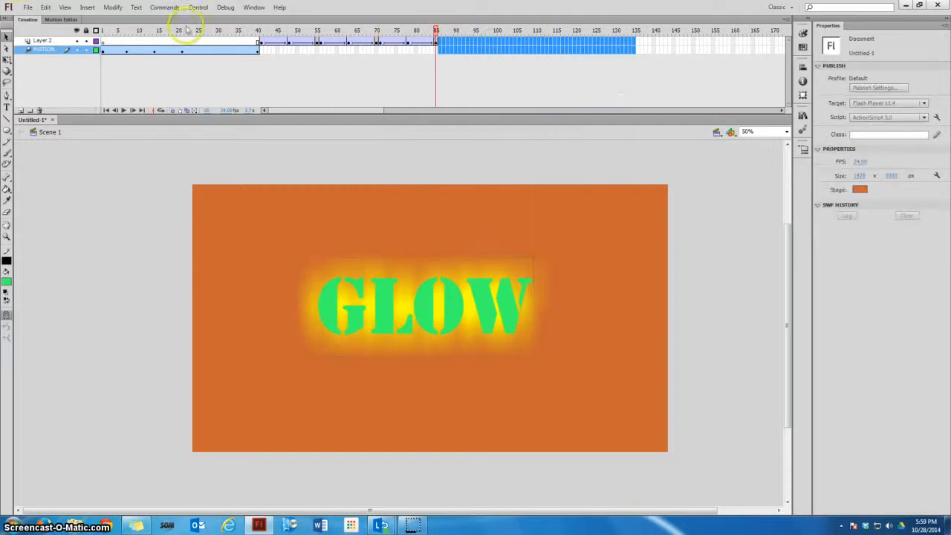
{"action": "left_click", "coordinate": [180, 95]}
{"action": "key", "text": "Return"}
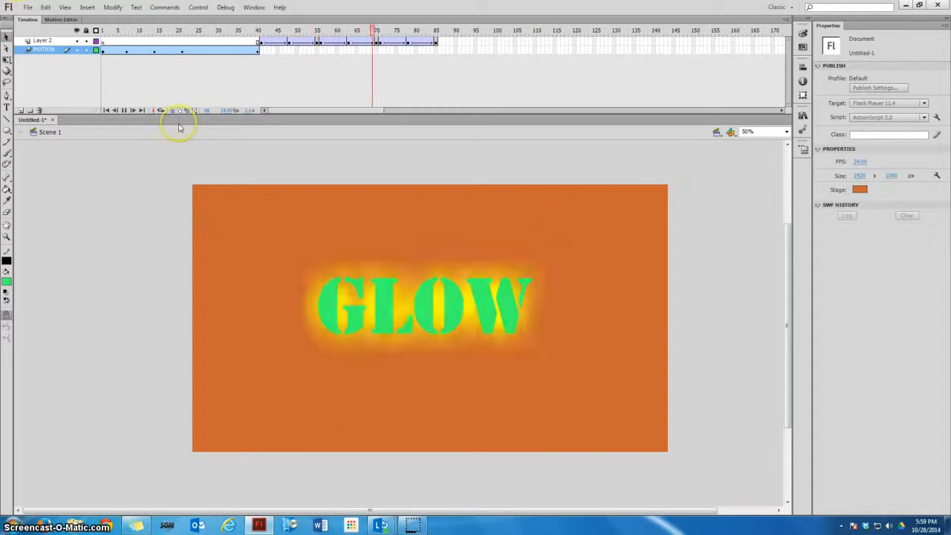
Rename Layer 2 as GLOW.
{"action": "double_click", "coordinate": [49, 52]}
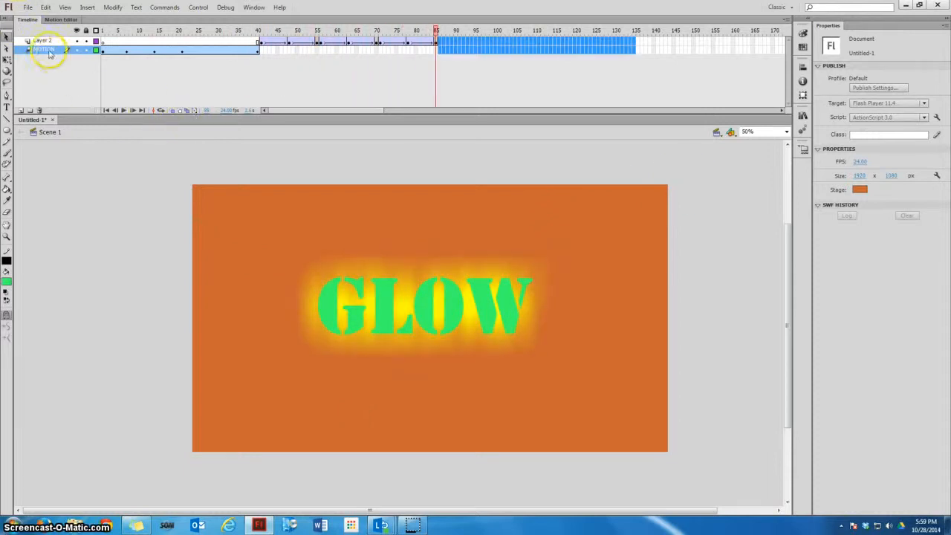
{"action": "double_click", "coordinate": [43, 41]}
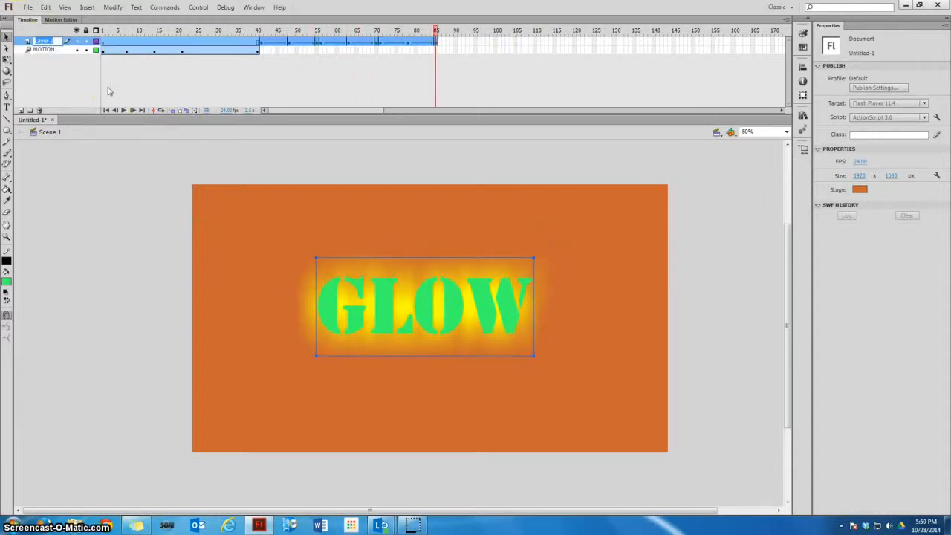
{"action": "type", "text": "GLOW"}
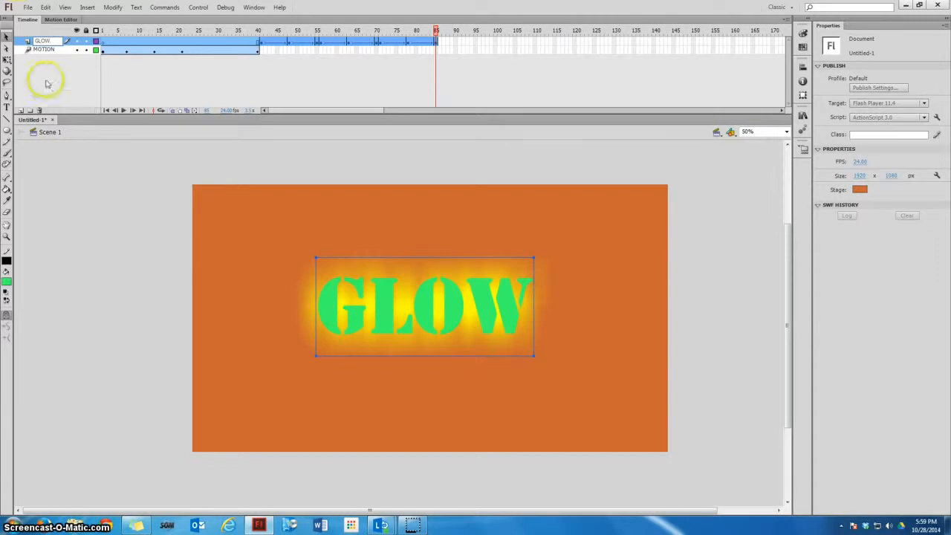
Add a new layer above GLOW and extend its frames to about frame 124.
{"action": "left_click", "coordinate": [21, 110]}
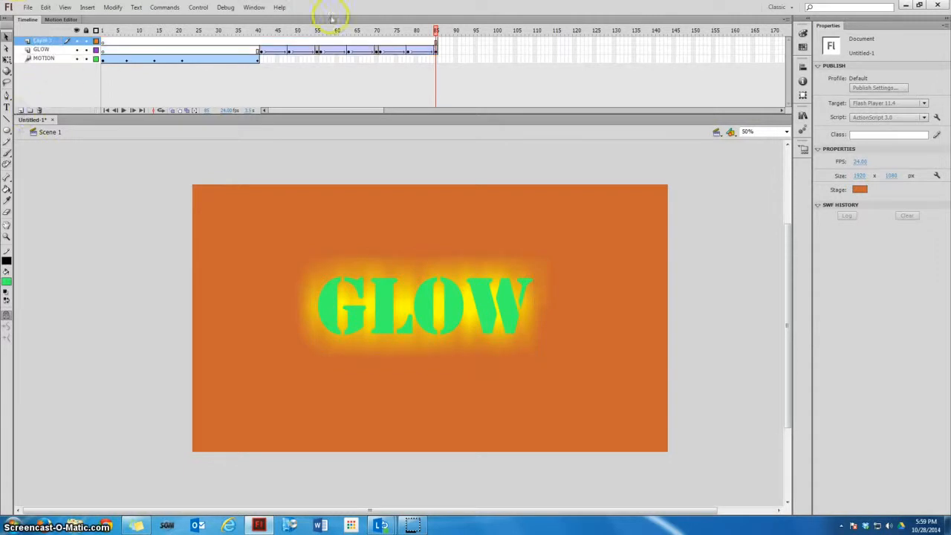
{"action": "left_click", "coordinate": [431, 42]}
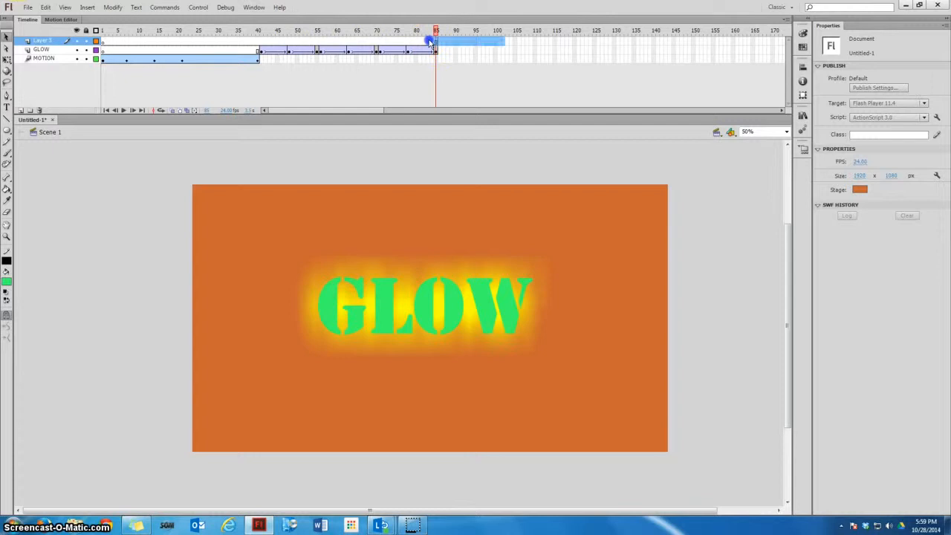
{"action": "right_click", "coordinate": [566, 39]}
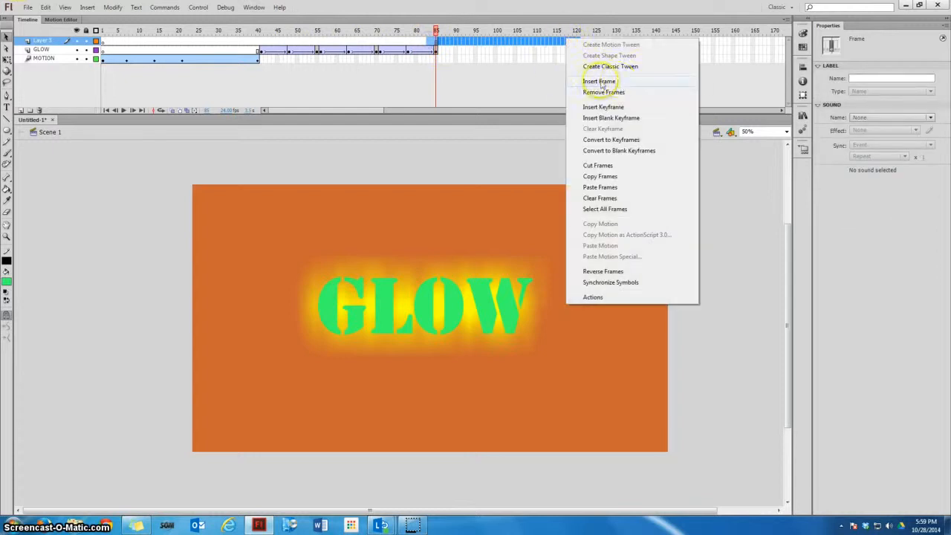
{"action": "left_click", "coordinate": [615, 82]}
Insert a keyframe at frame 86 of the new top layer, right after the glow animation ends.
{"action": "left_click", "coordinate": [439, 43]}
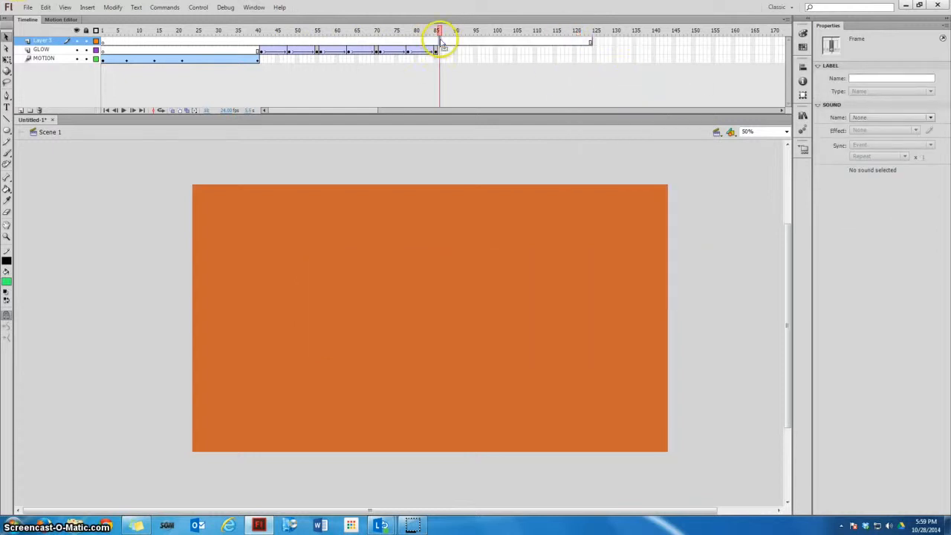
{"action": "right_click", "coordinate": [441, 42]}
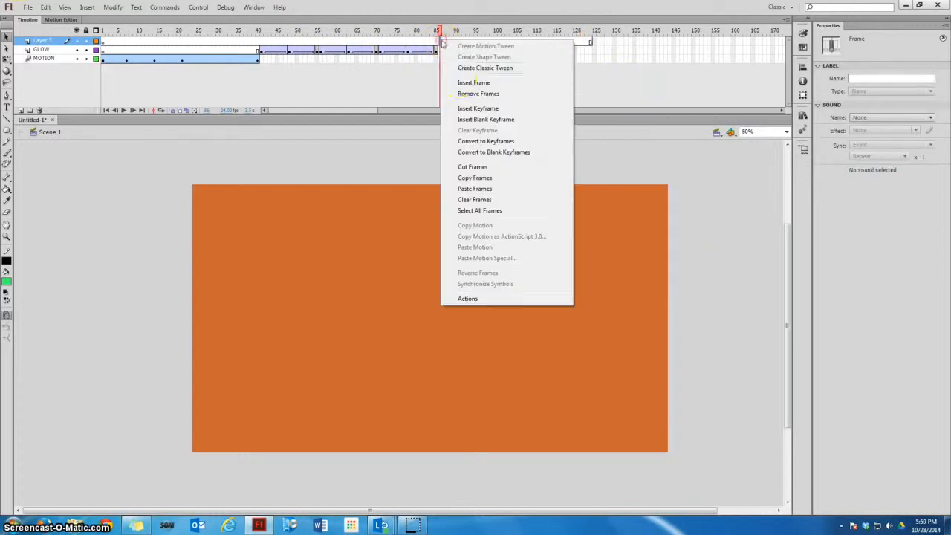
{"action": "left_click", "coordinate": [471, 108]}
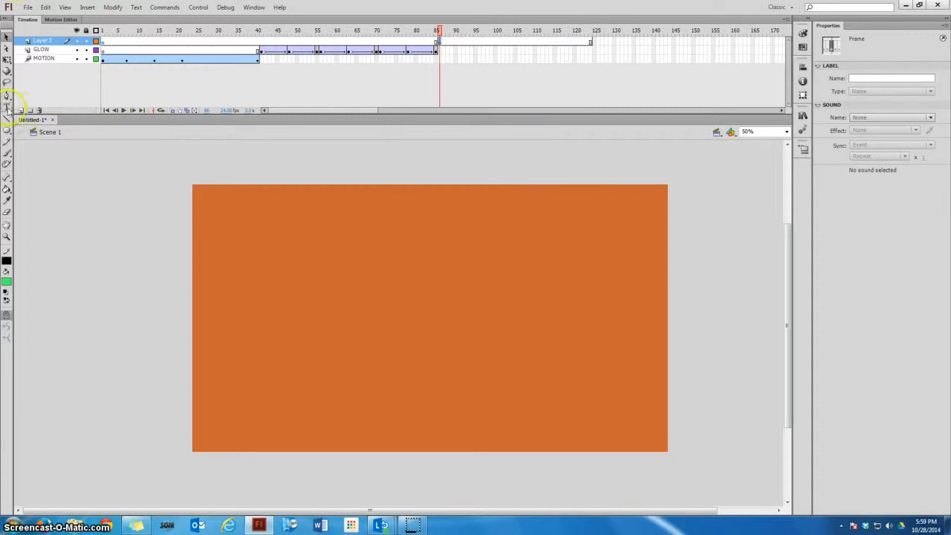
Add the static text BOW to the stage at frame 86 and move it down to the middle of the stage.
{"action": "left_click", "coordinate": [6, 106]}
{"action": "left_click", "coordinate": [352, 281]}
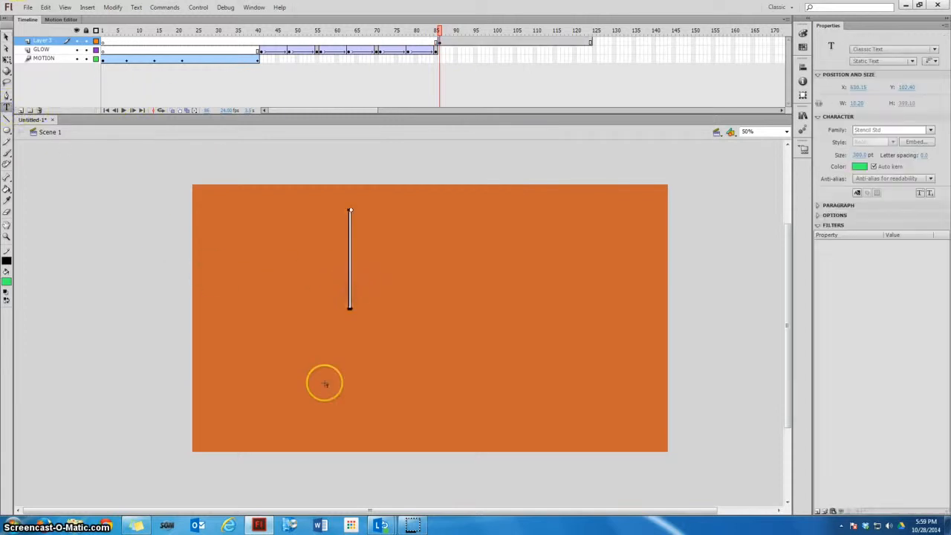
{"action": "type", "text": "BOW"}
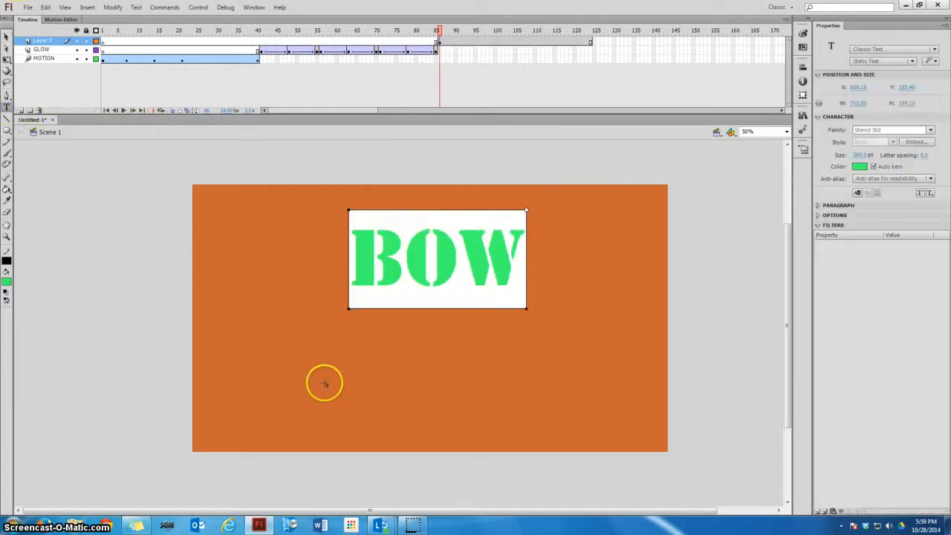
{"action": "left_click", "coordinate": [7, 38]}
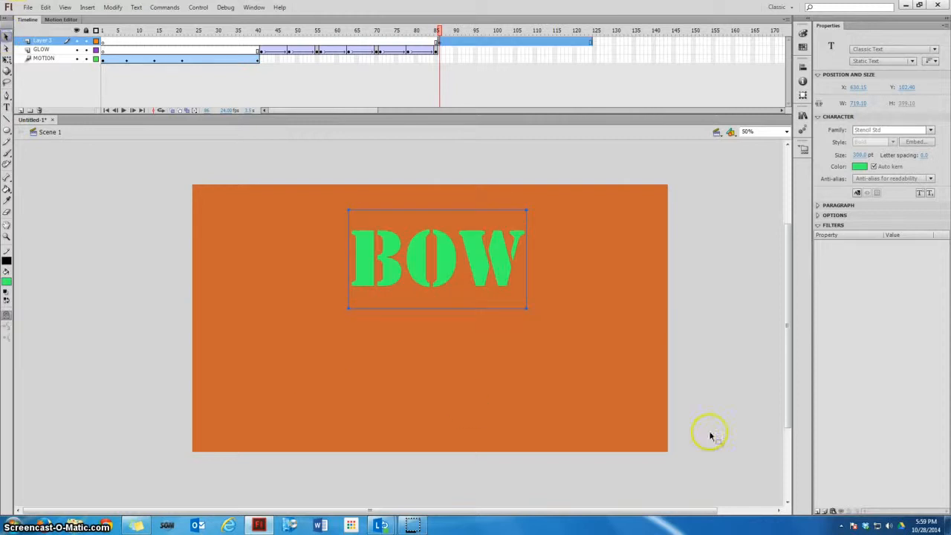
{"action": "left_click_drag", "start_coordinate": [435, 266], "coordinate": [442, 273]}
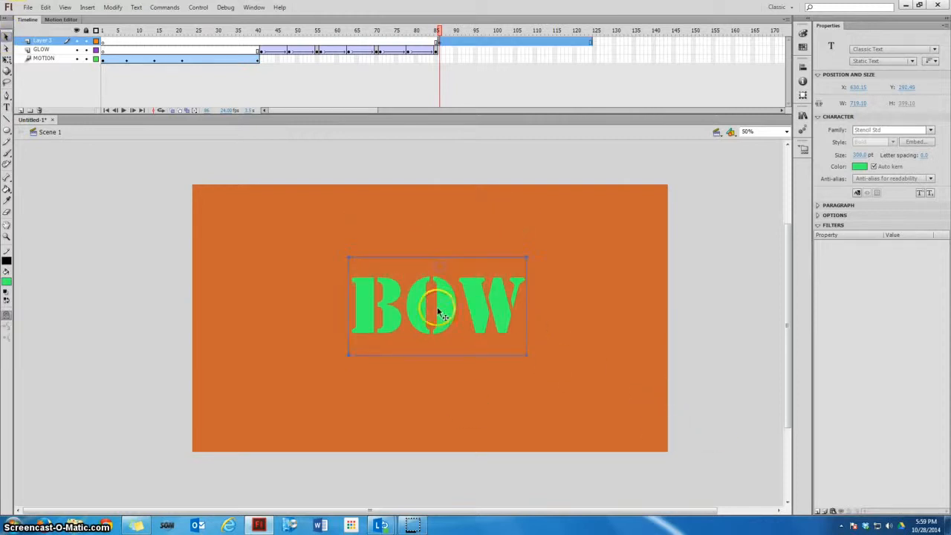
Recolor the letter O of the BOW text yellow and the letter W dark blue.
{"action": "double_click", "coordinate": [379, 316]}
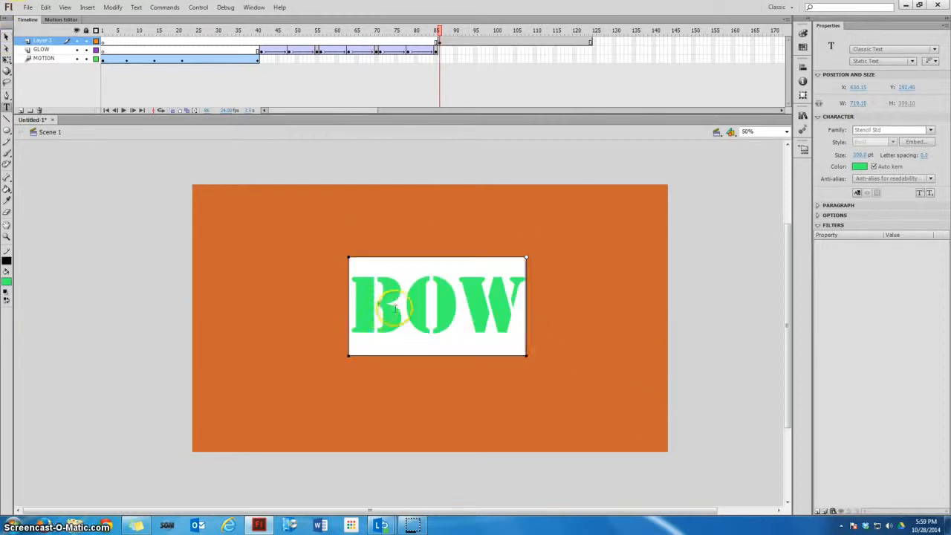
{"action": "left_click_drag", "start_coordinate": [407, 300], "coordinate": [454, 297]}
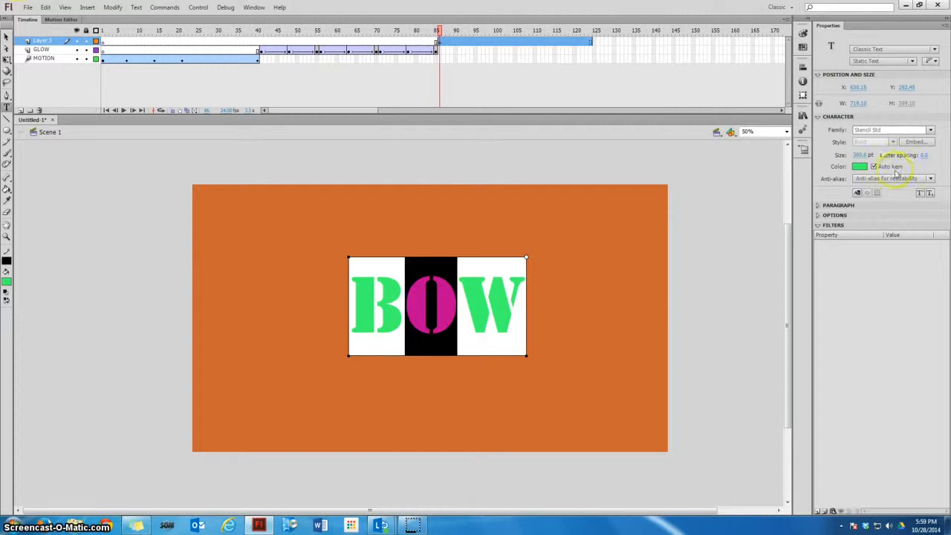
{"action": "left_click", "coordinate": [855, 168]}
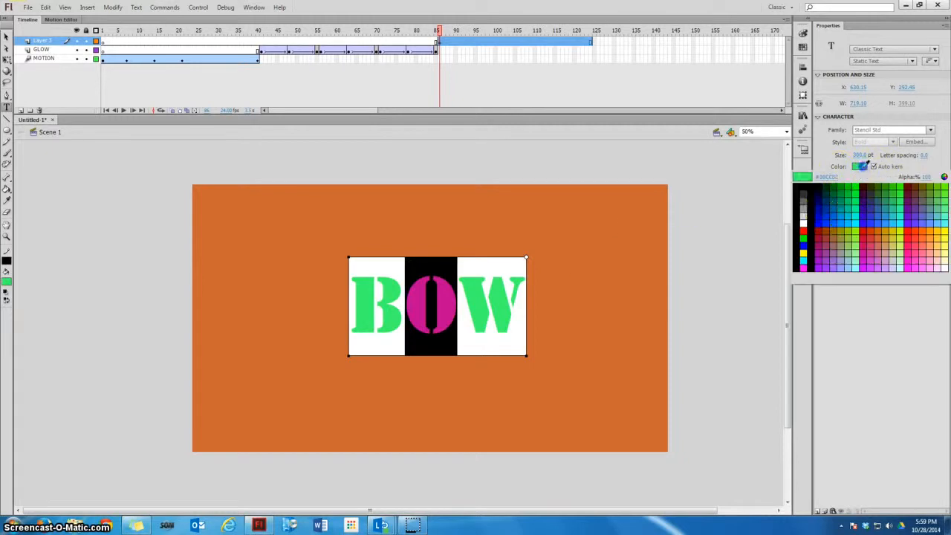
{"action": "left_click", "coordinate": [803, 254]}
{"action": "double_click", "coordinate": [475, 309]}
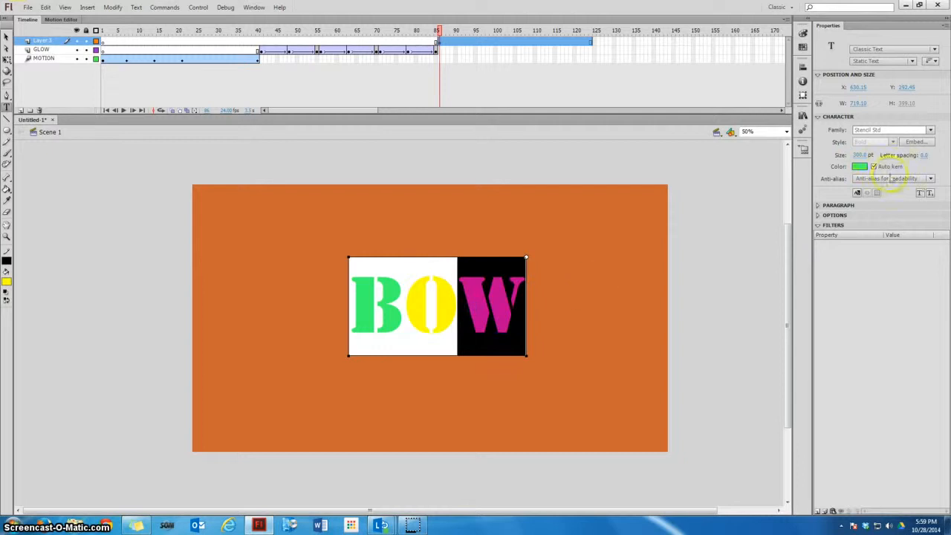
{"action": "left_click", "coordinate": [860, 169]}
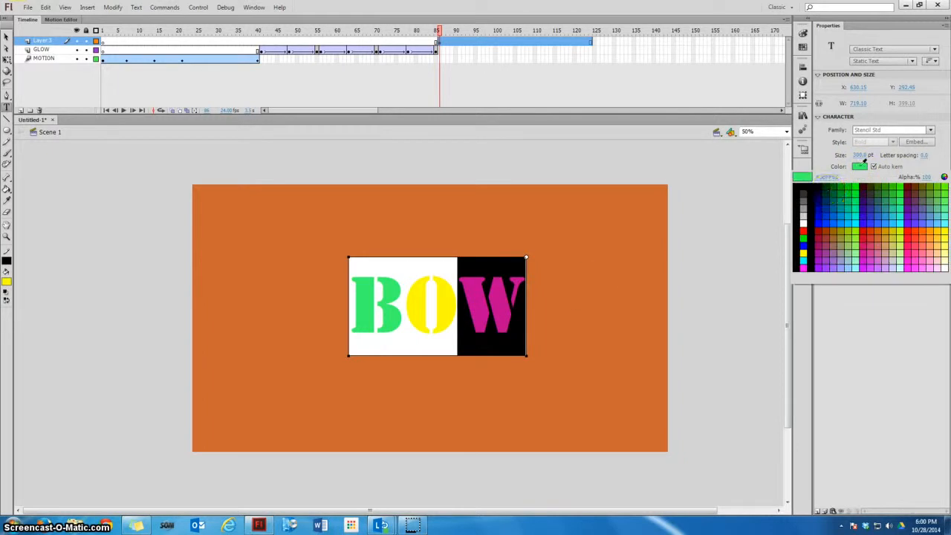
{"action": "left_click", "coordinate": [820, 215]}
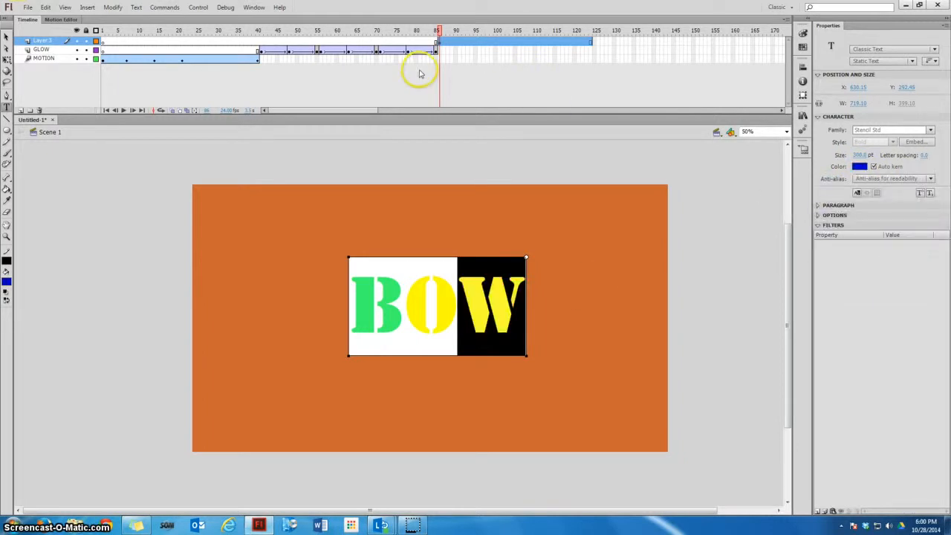
Insert a keyframe at frame 88 of the BOW text layer.
{"action": "left_click", "coordinate": [449, 42]}
{"action": "right_click", "coordinate": [450, 43]}
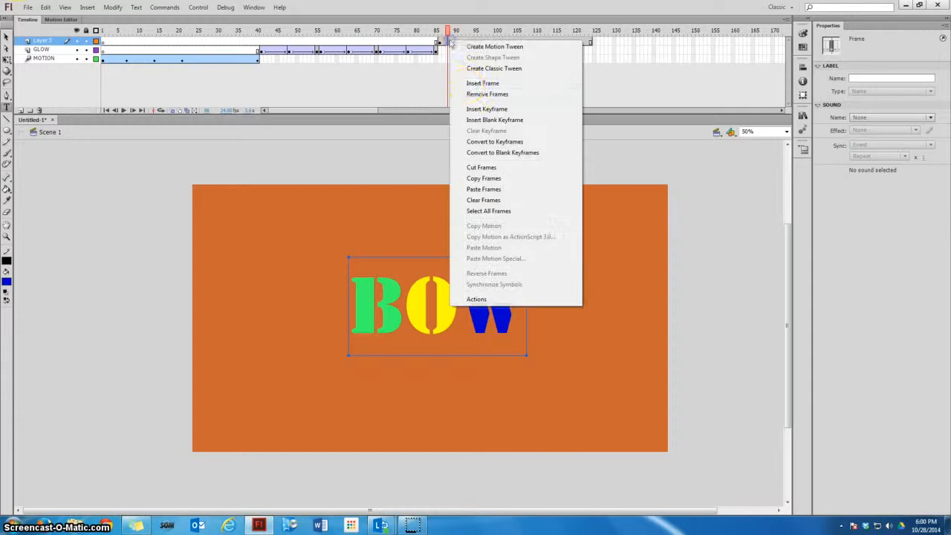
{"action": "left_click", "coordinate": [479, 109]}
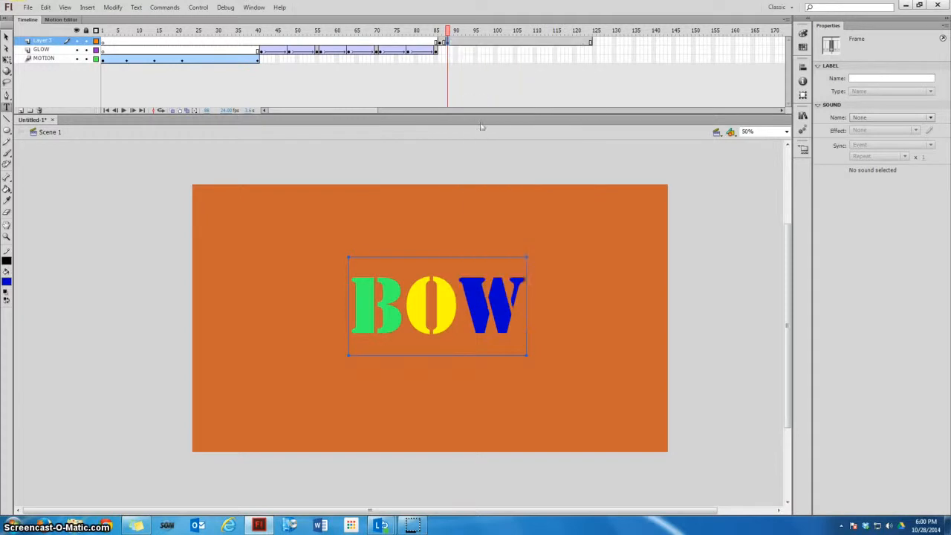
Recolor the BOW text at frame 88 with a yellow B, blue O and green W, and scrub across frames 86 to 88.
{"action": "left_click_drag", "start_coordinate": [364, 297], "coordinate": [405, 297]}
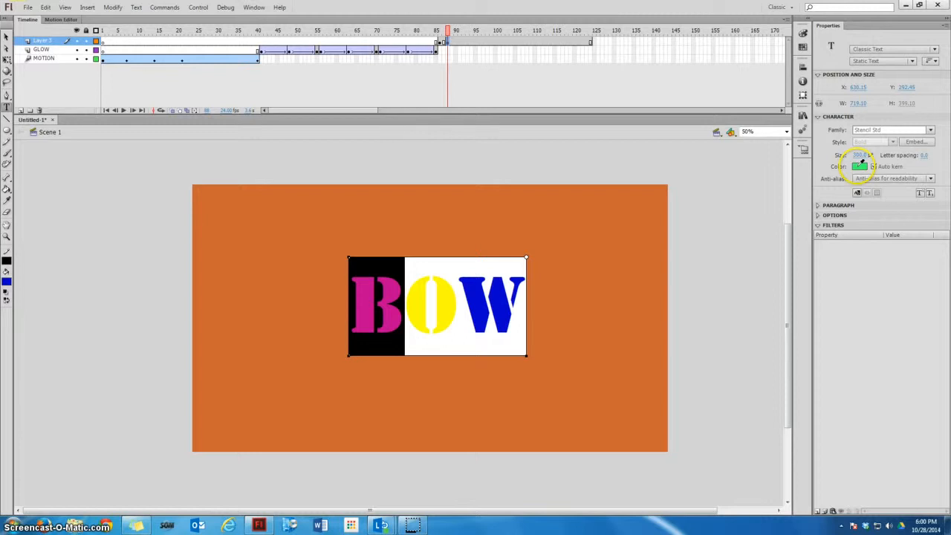
{"action": "left_click", "coordinate": [860, 166]}
{"action": "left_click", "coordinate": [443, 296]}
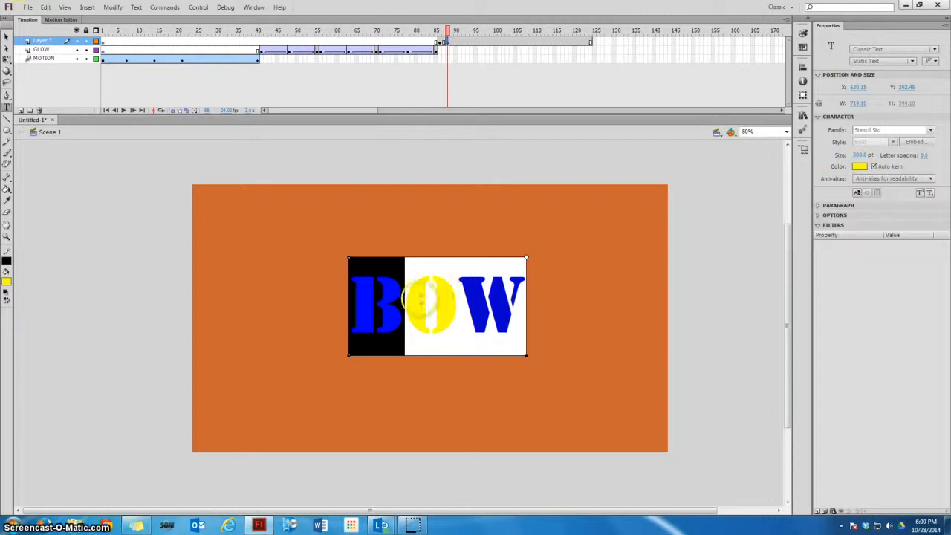
{"action": "double_click", "coordinate": [420, 300]}
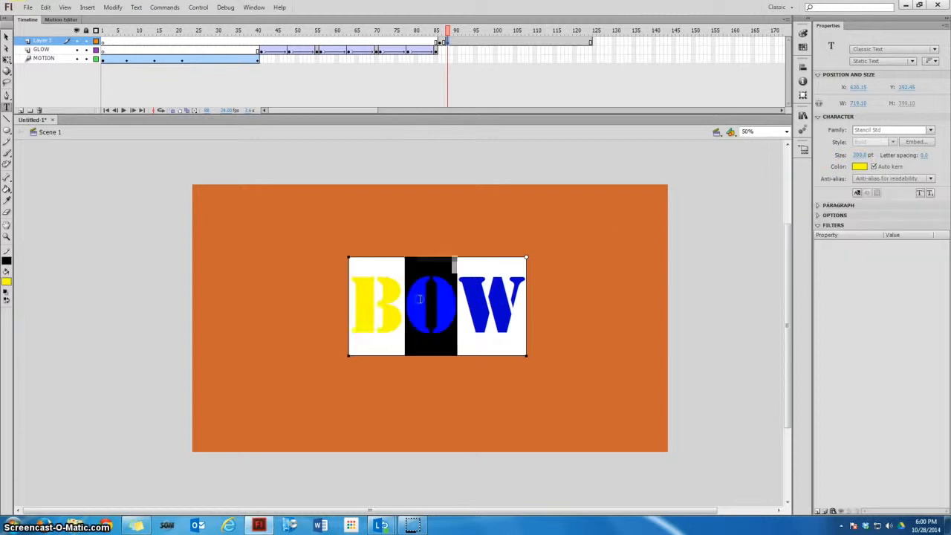
{"action": "left_click", "coordinate": [860, 167]}
{"action": "left_click", "coordinate": [504, 302]}
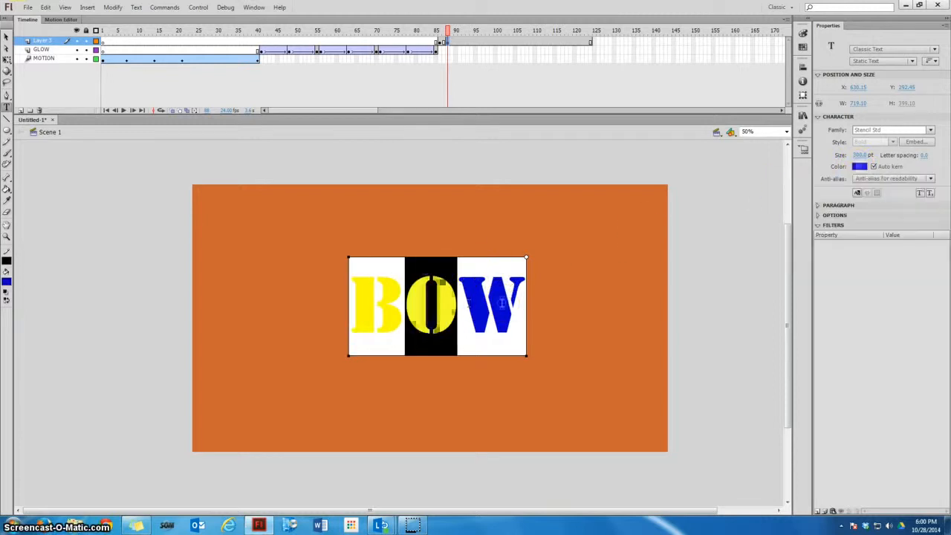
{"action": "left_click_drag", "start_coordinate": [456, 304], "coordinate": [526, 304]}
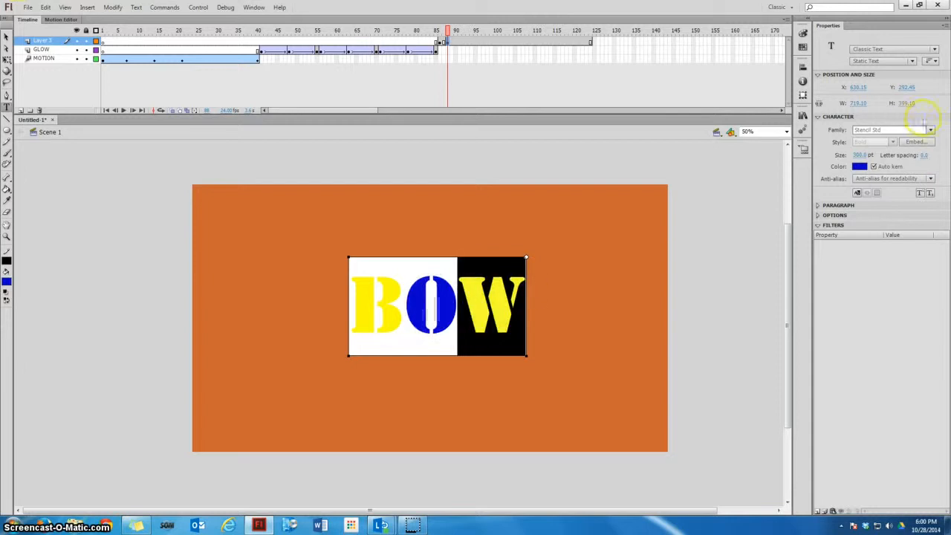
{"action": "left_click", "coordinate": [860, 166]}
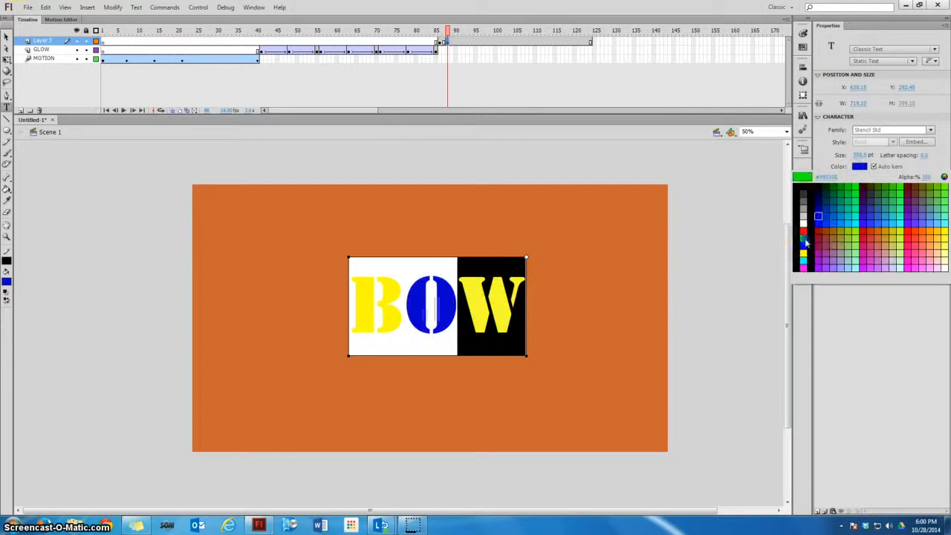
{"action": "left_click", "coordinate": [804, 240]}
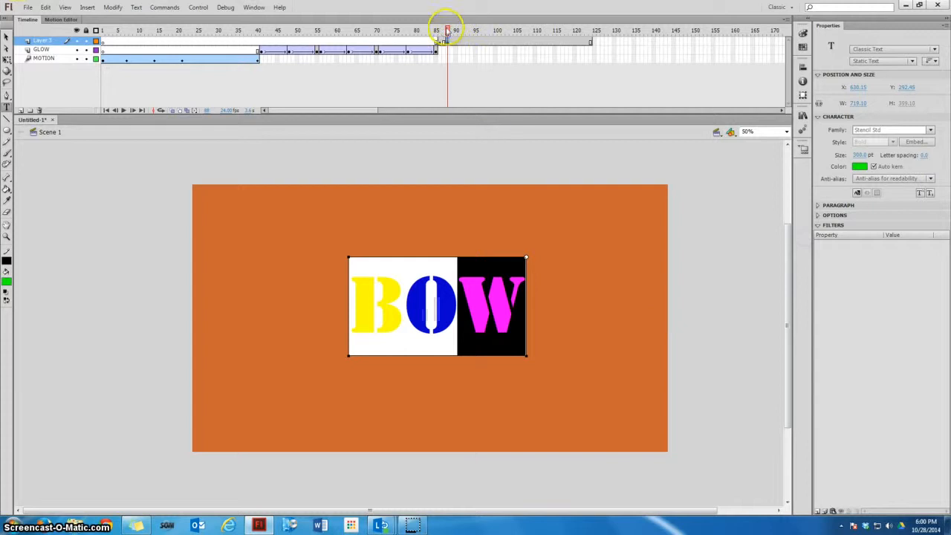
{"action": "left_click", "coordinate": [444, 30]}
{"action": "left_click_drag", "start_coordinate": [439, 31], "coordinate": [447, 36]}
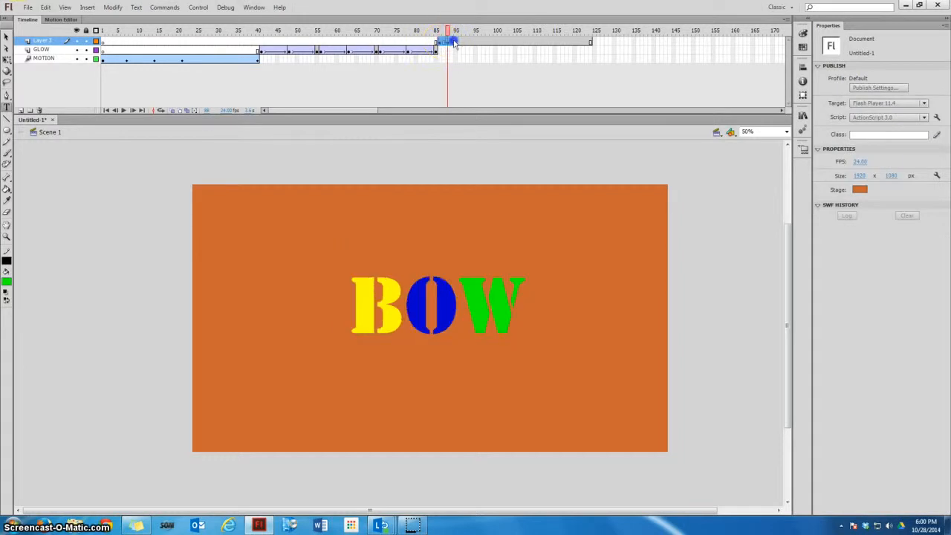
Copy the BOW text's color-change frames starting at frame 86 and paste them at frame 90 of the same layer.
{"action": "left_click", "coordinate": [454, 43]}
{"action": "right_click", "coordinate": [454, 42]}
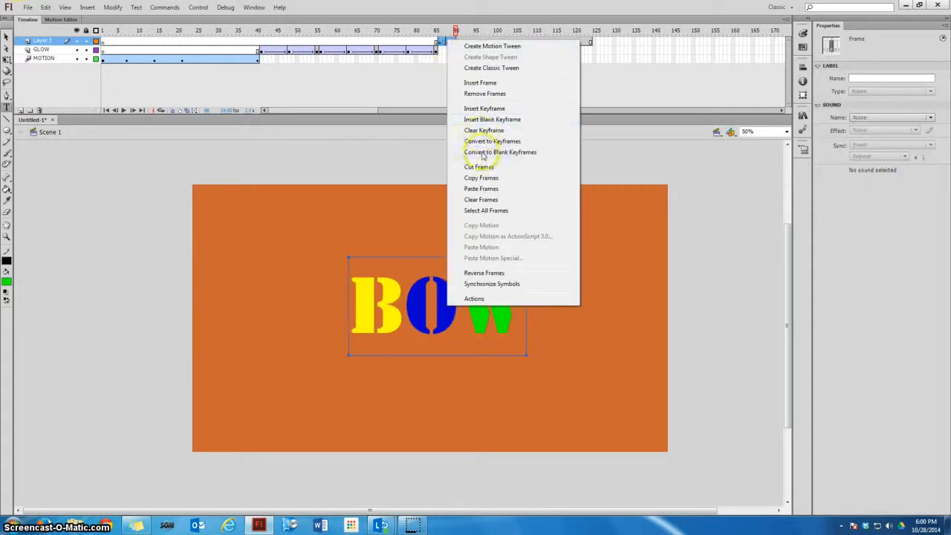
{"action": "left_click", "coordinate": [480, 179]}
{"action": "left_click", "coordinate": [455, 42]}
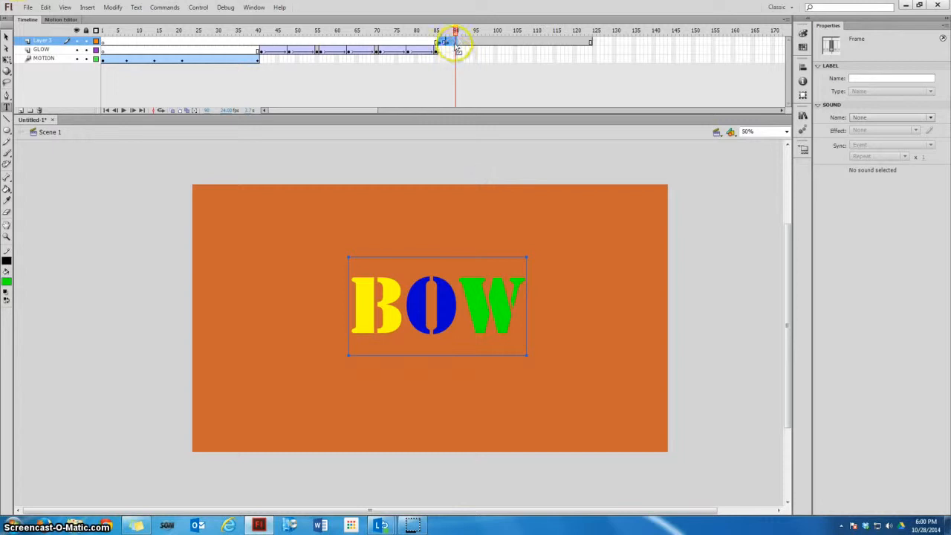
{"action": "right_click", "coordinate": [456, 45]}
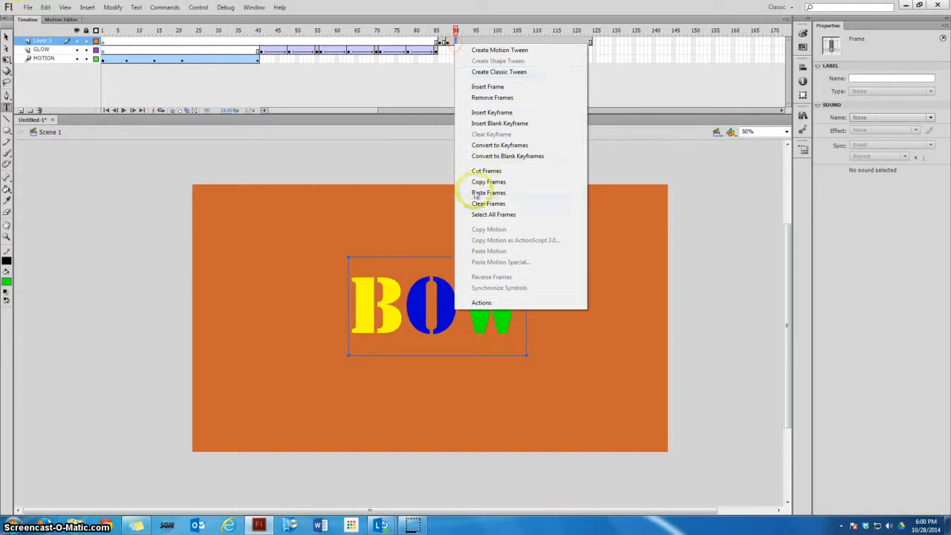
{"action": "left_click", "coordinate": [479, 191]}
Paste the copied color-change frames again at frames 94, 98 and 102 of the BOW text layer.
{"action": "left_click", "coordinate": [472, 40]}
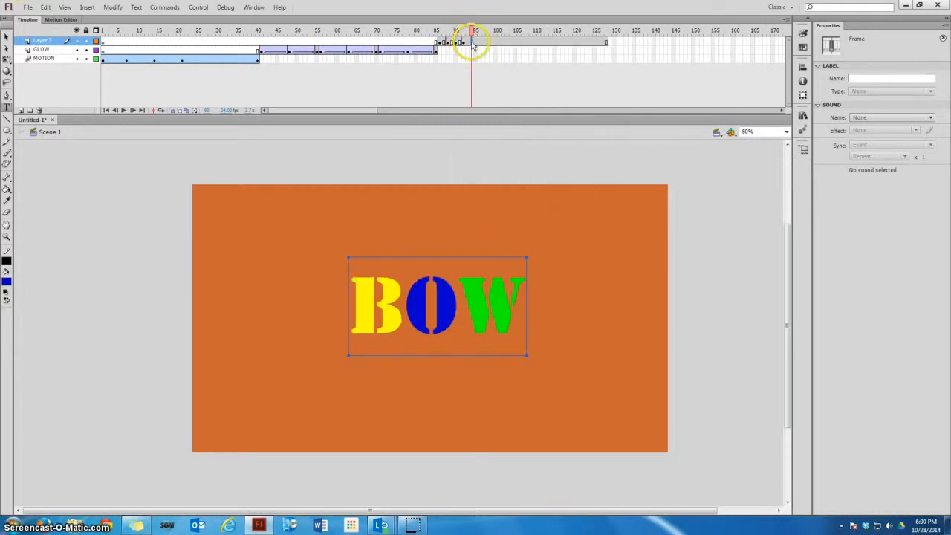
{"action": "right_click", "coordinate": [473, 43]}
{"action": "left_click", "coordinate": [492, 191]}
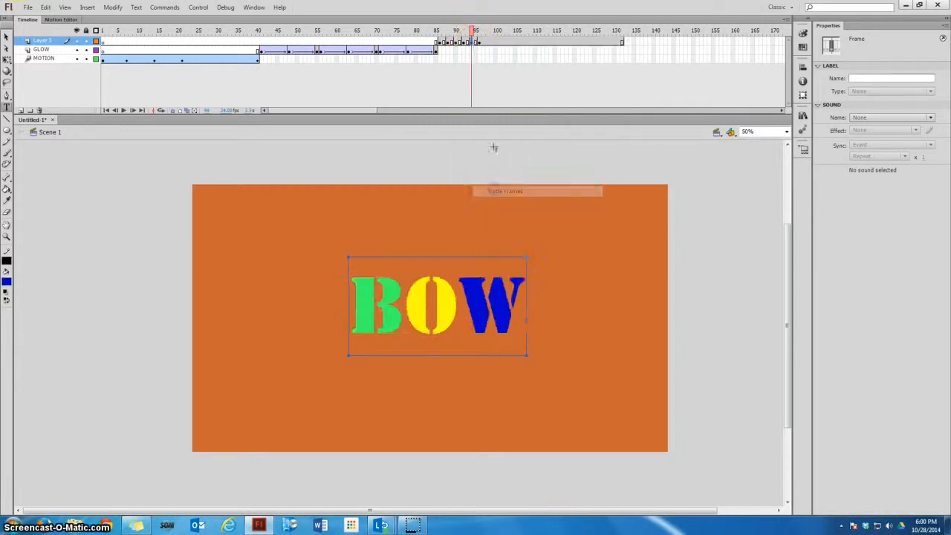
{"action": "left_click", "coordinate": [488, 46]}
{"action": "right_click", "coordinate": [487, 45]}
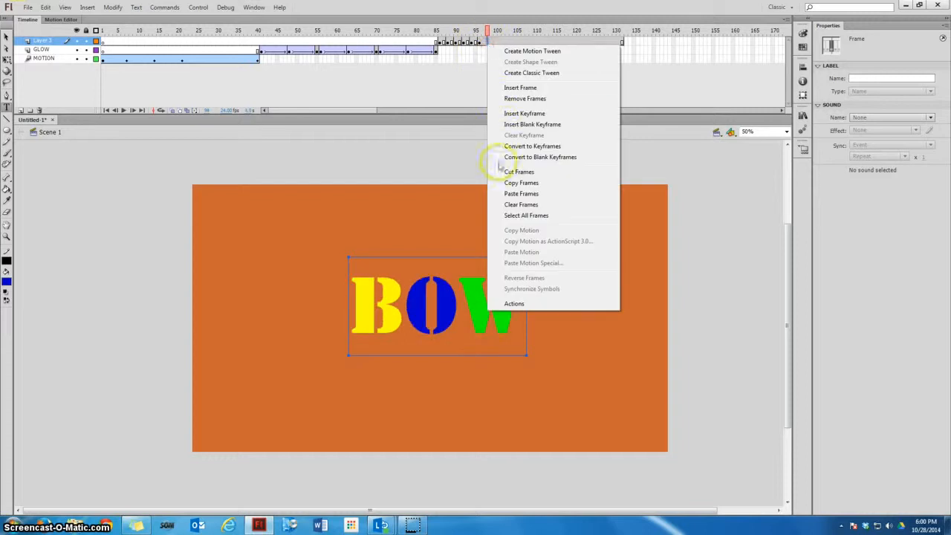
{"action": "left_click", "coordinate": [505, 194]}
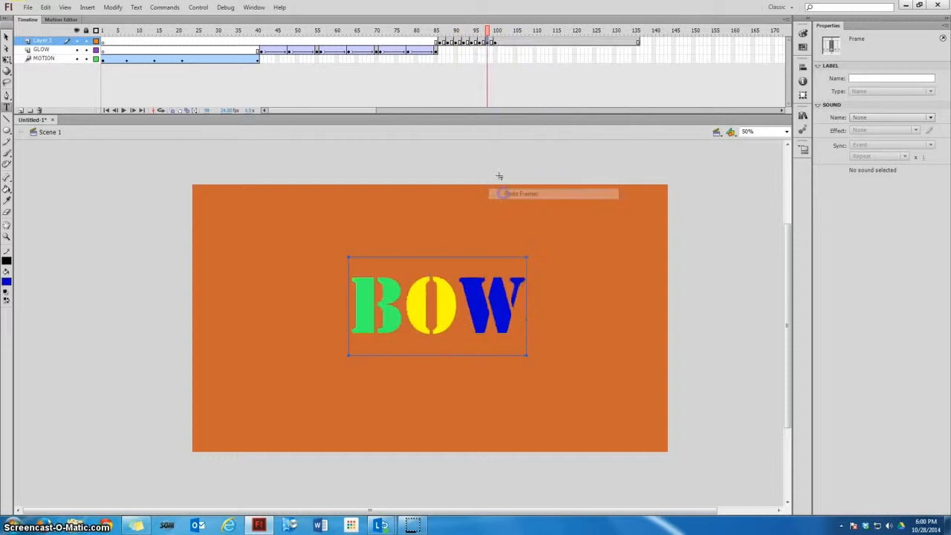
{"action": "right_click", "coordinate": [503, 46]}
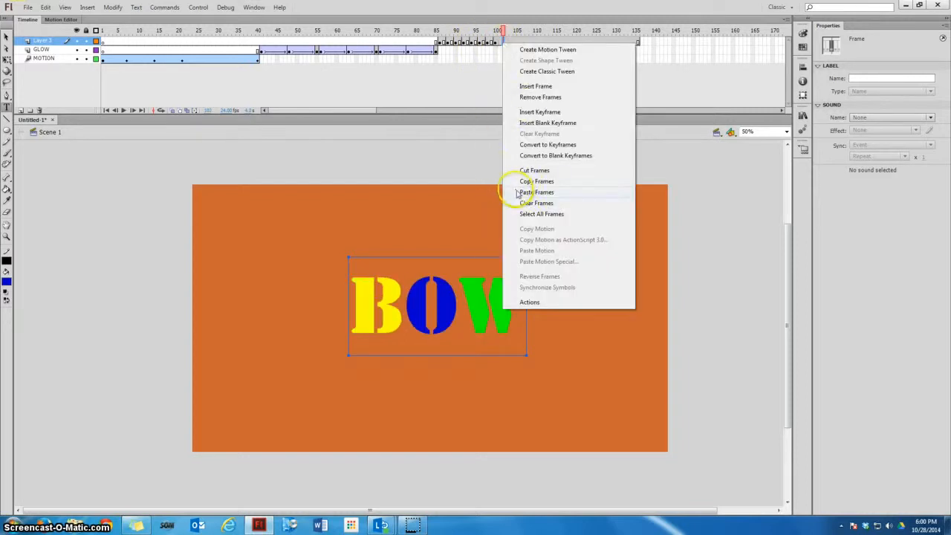
{"action": "left_click", "coordinate": [522, 192]}
Copy the whole BOW color sequence from frame 86 to 104 and paste it at frame 106.
{"action": "left_click_drag", "start_coordinate": [442, 45], "coordinate": [515, 46]}
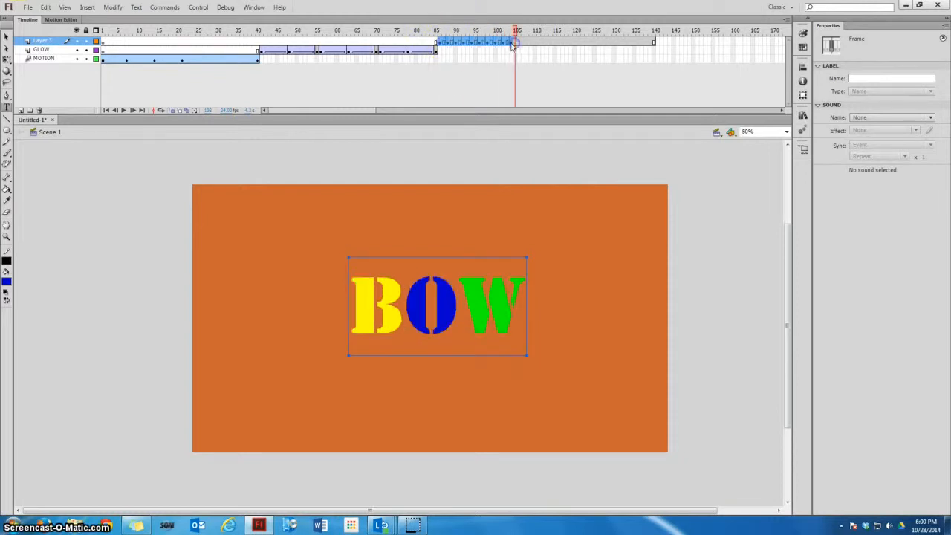
{"action": "right_click", "coordinate": [512, 46]}
{"action": "left_click", "coordinate": [528, 100]}
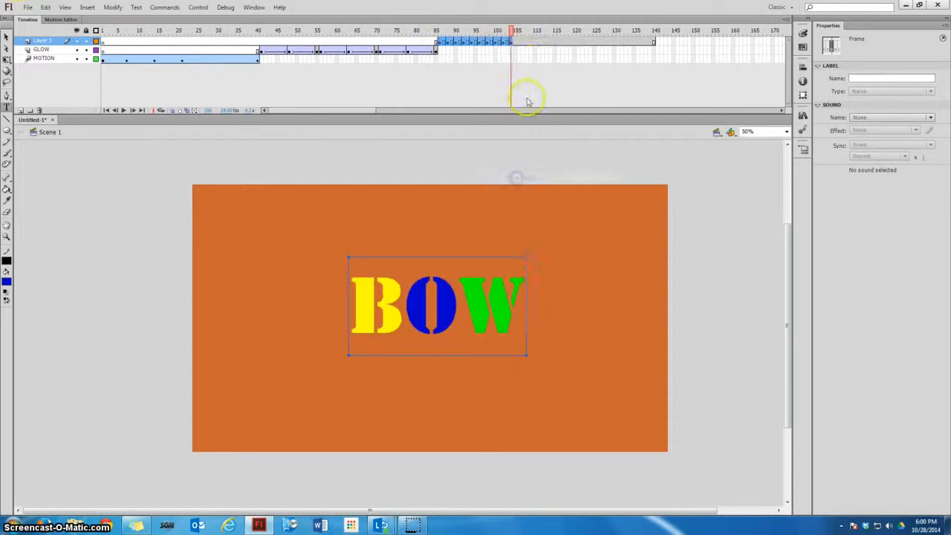
{"action": "right_click", "coordinate": [518, 42]}
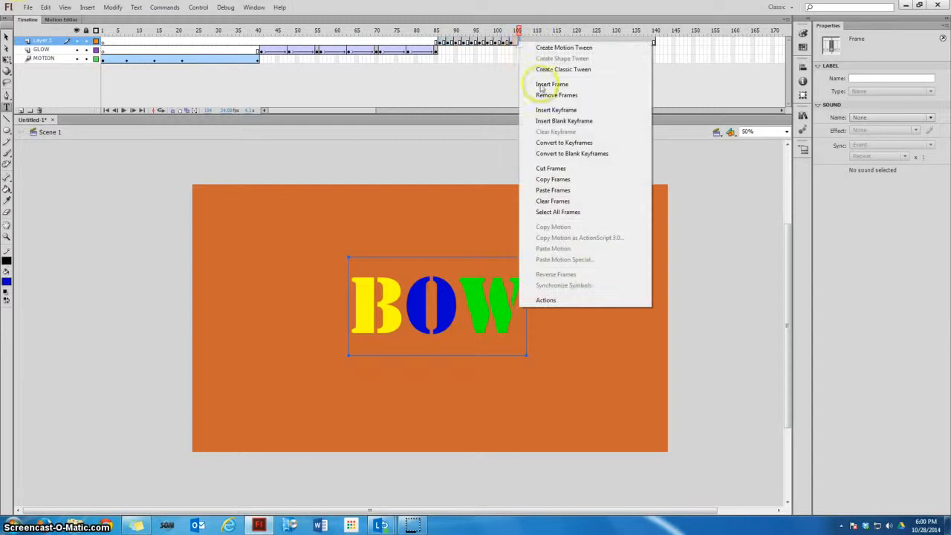
{"action": "left_click", "coordinate": [541, 191]}
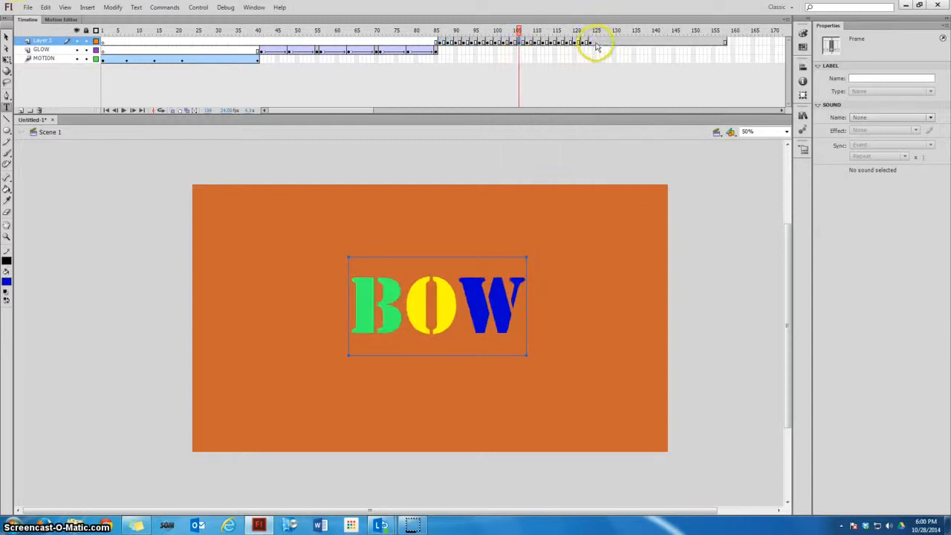
Remove the surplus frames after frame 124 from the BOW text layer and play back the animation.
{"action": "left_click_drag", "start_coordinate": [596, 43], "coordinate": [688, 49]}
{"action": "right_click", "coordinate": [654, 47]}
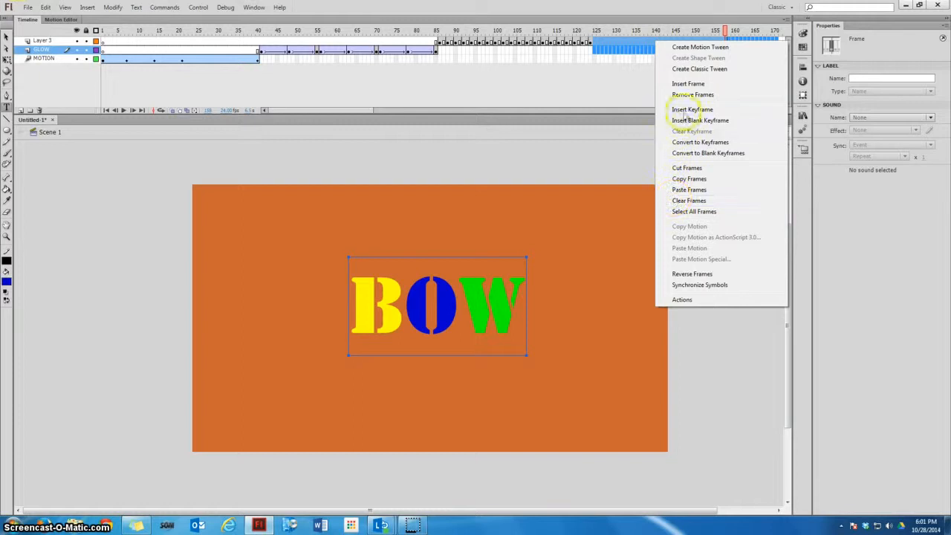
{"action": "left_click", "coordinate": [684, 95]}
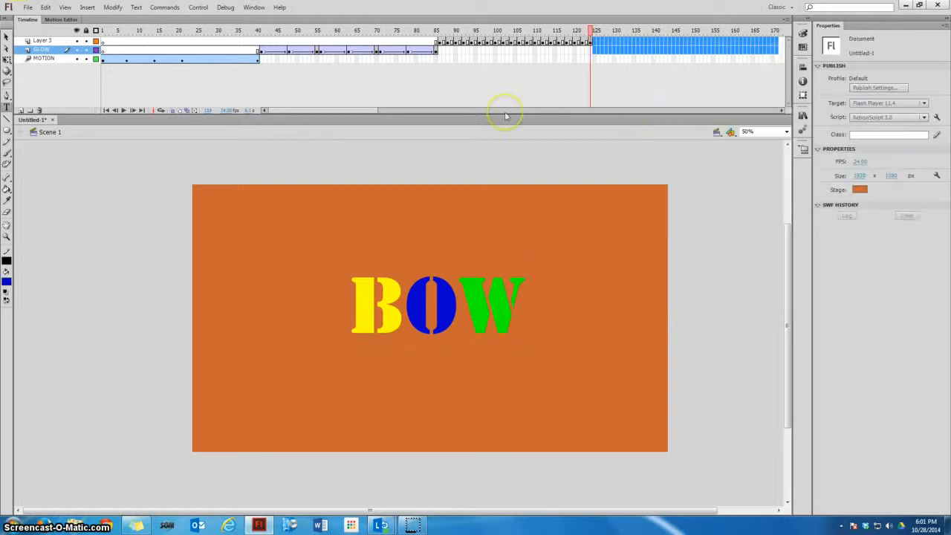
{"action": "key", "text": "Return"}
{"action": "left_click", "coordinate": [384, 426]}
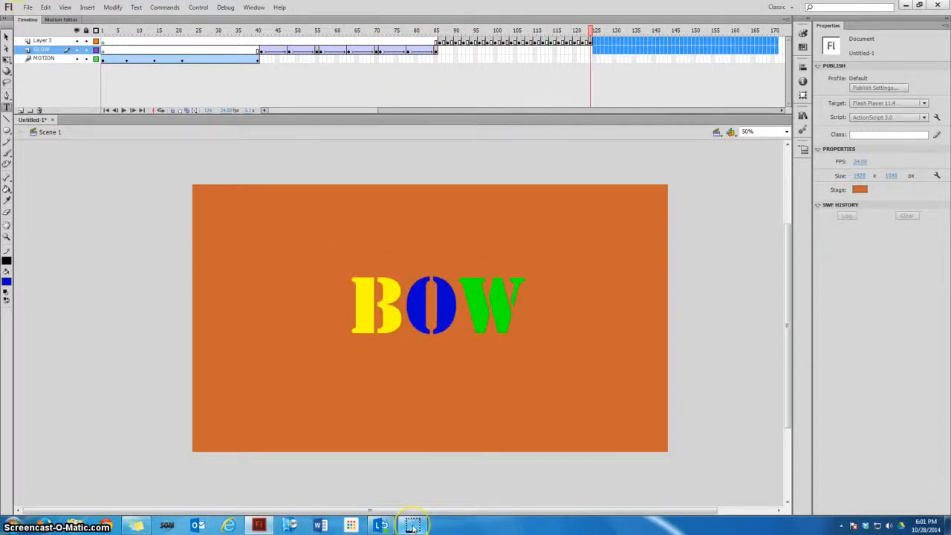